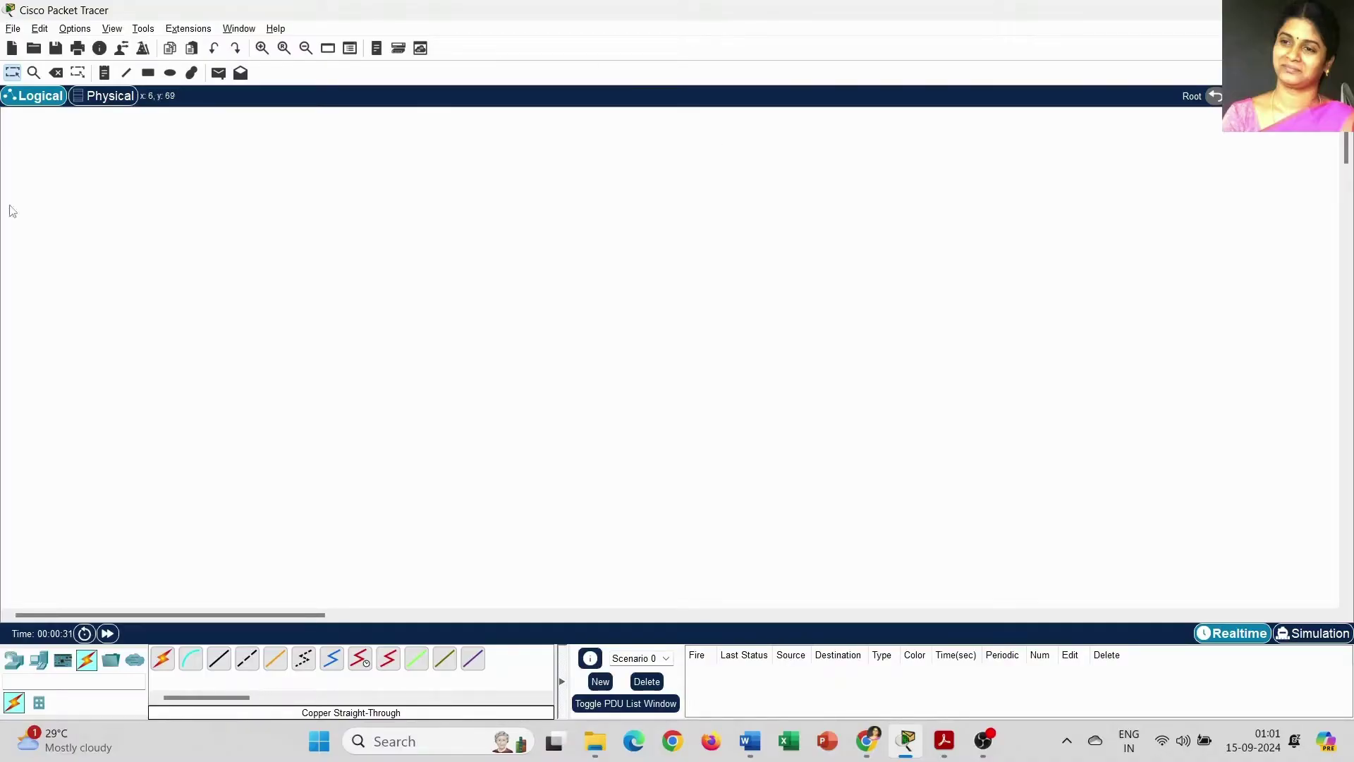
# Place a note reading 'IMPLEMENT THE CATEGORIES OF NETWORK - LAN' at the top centre and nudge it into position
pyautogui.click(110, 77)
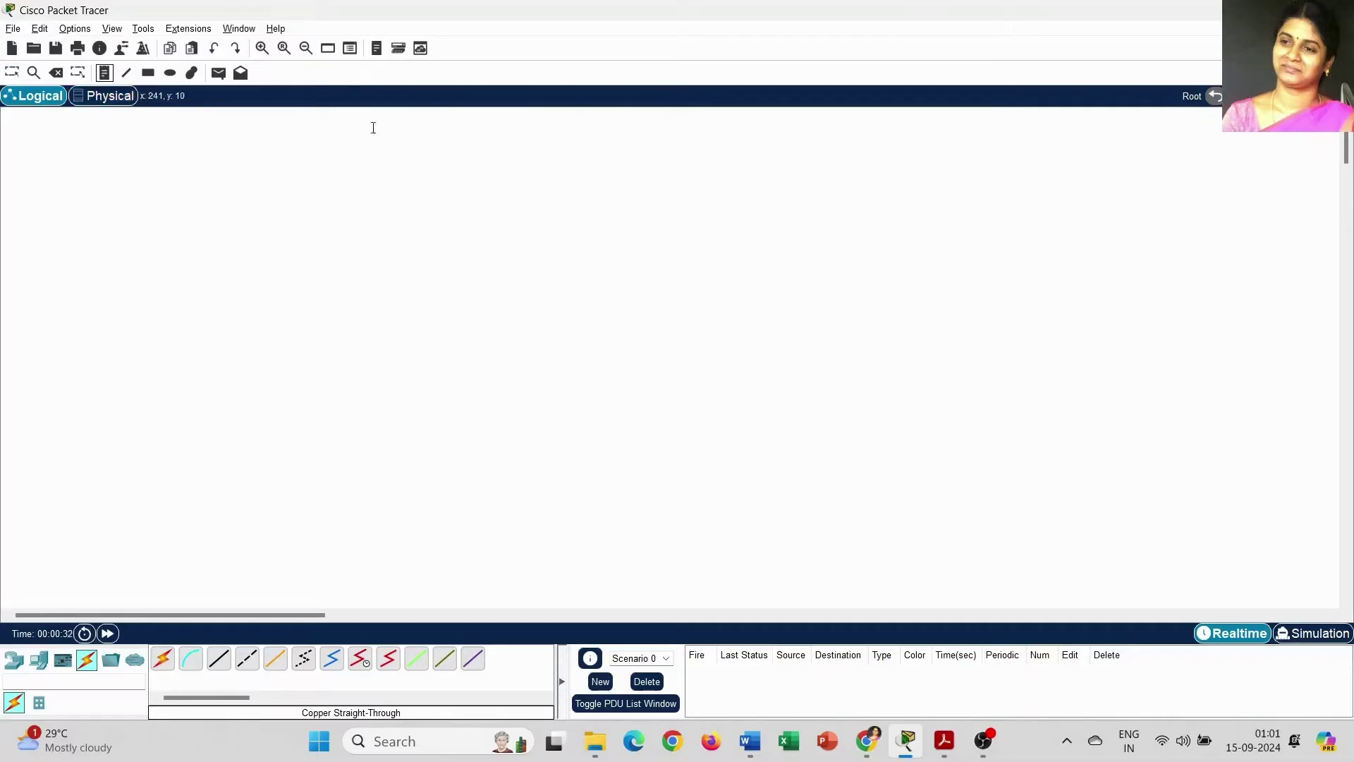
pyautogui.click(460, 135)
pyautogui.write('IMPLEMENT THE CATEGORIES OF NETWORK - LAN')
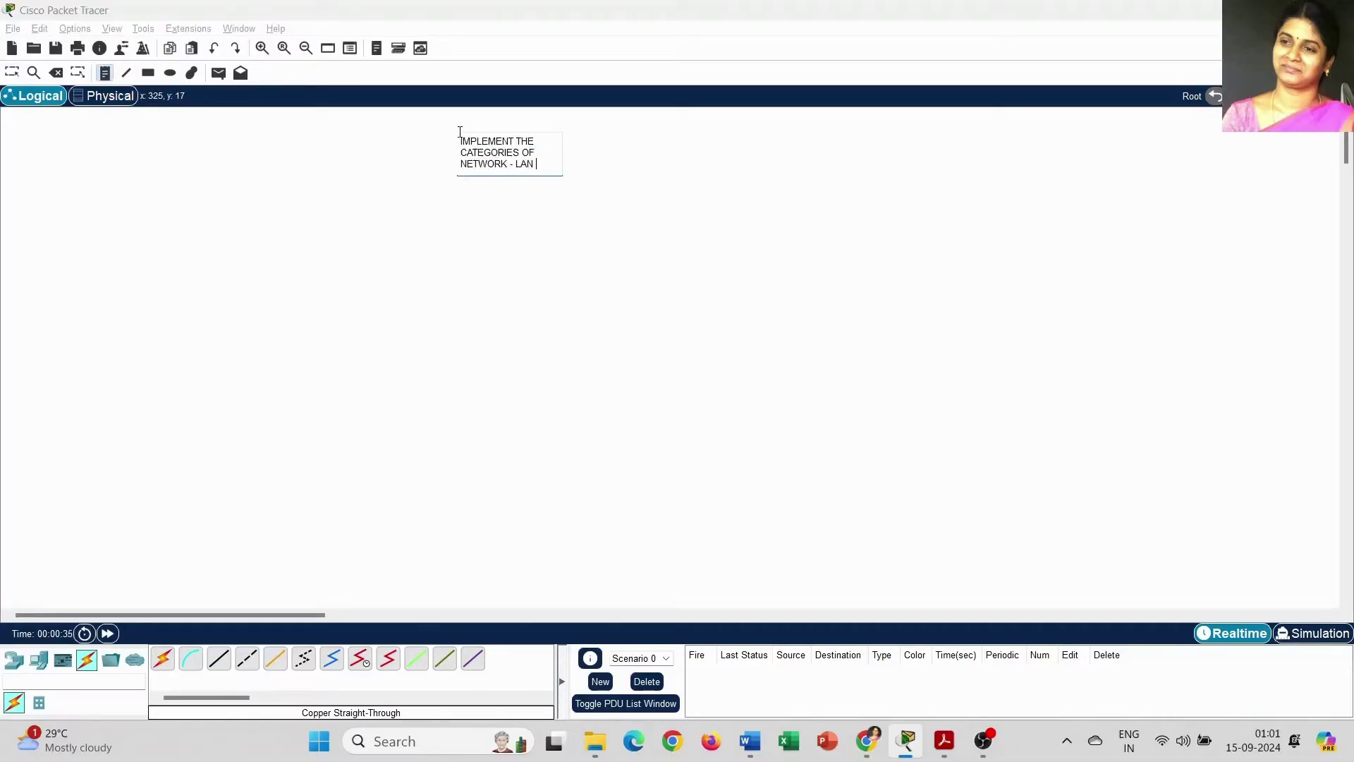
pyautogui.press('Escape')
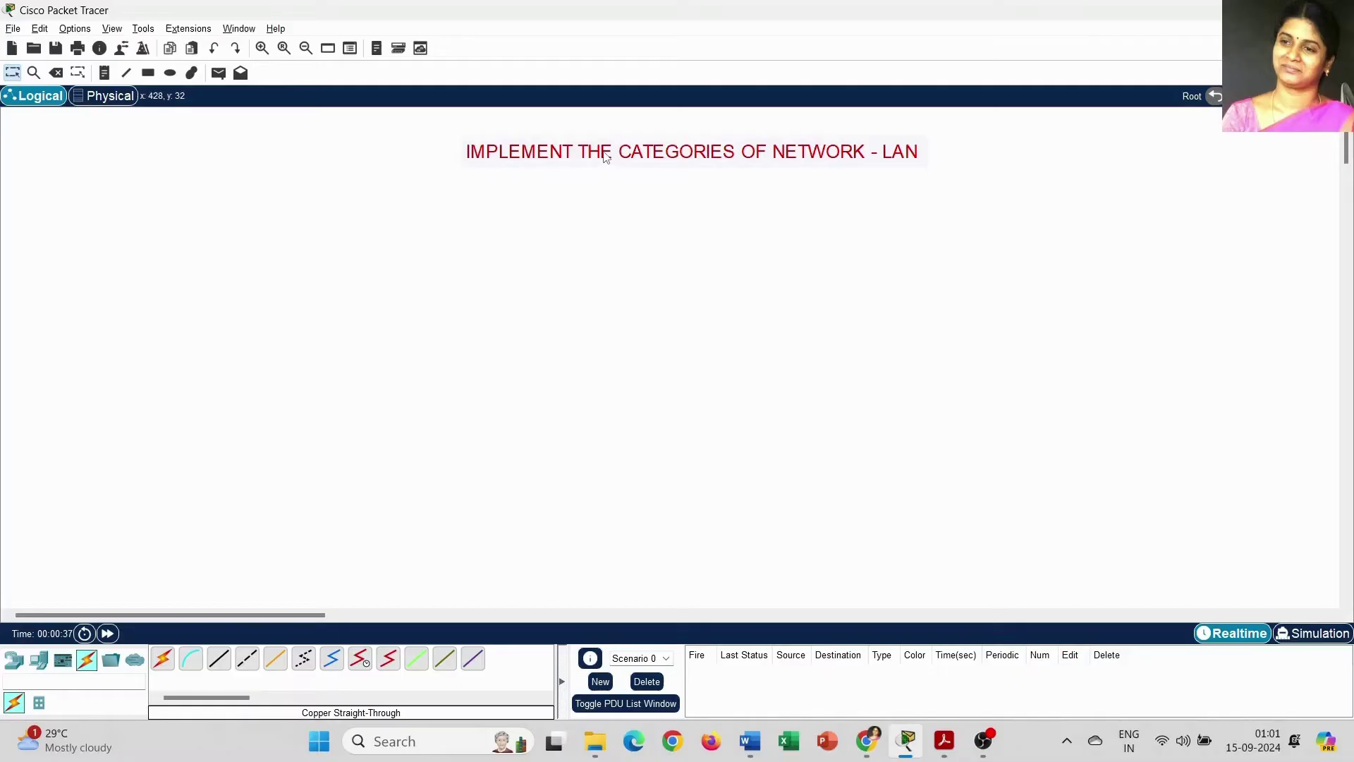
pyautogui.moveTo(598, 148); pyautogui.dragTo(601, 145)
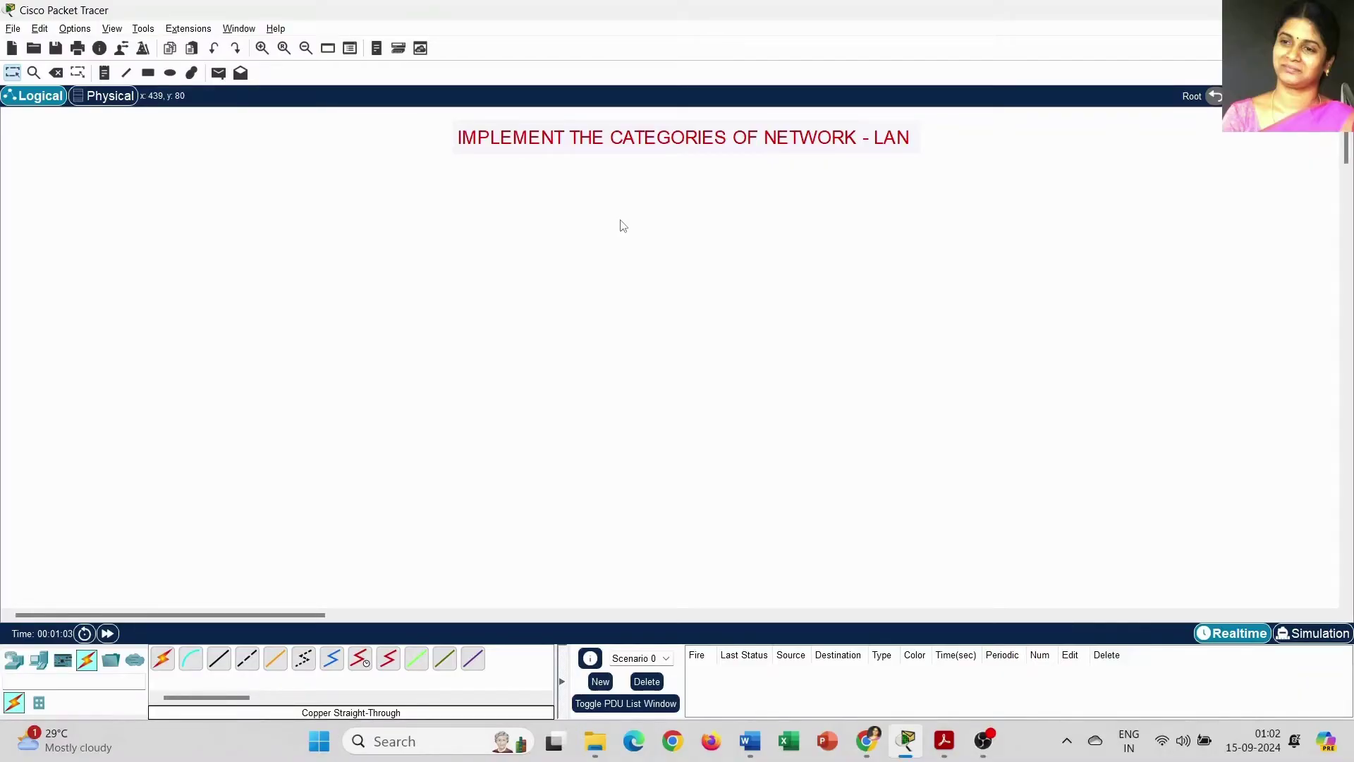
# Place four generic PCs, PC0 to PC3, left to right across the lower workspace
pyautogui.click(37, 662)
pyautogui.click(159, 663)
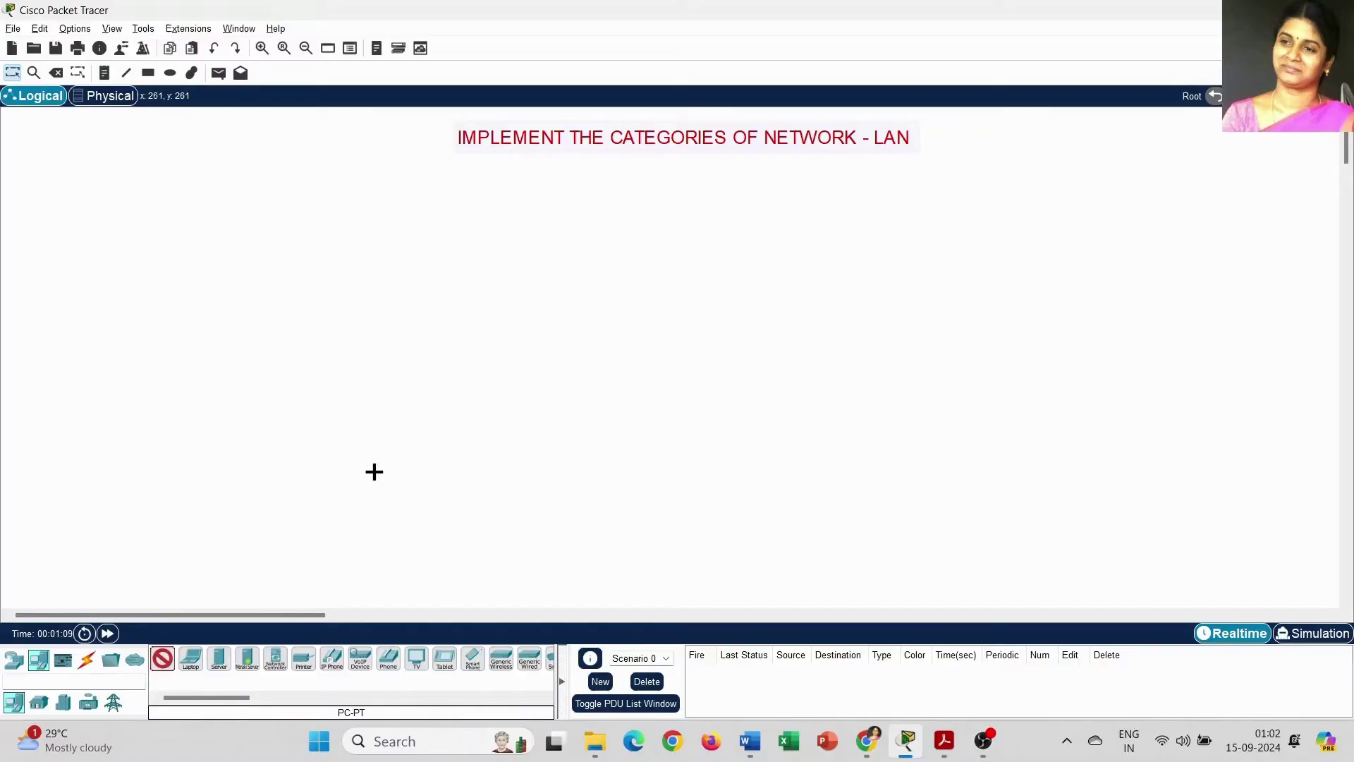
pyautogui.click(420, 482)
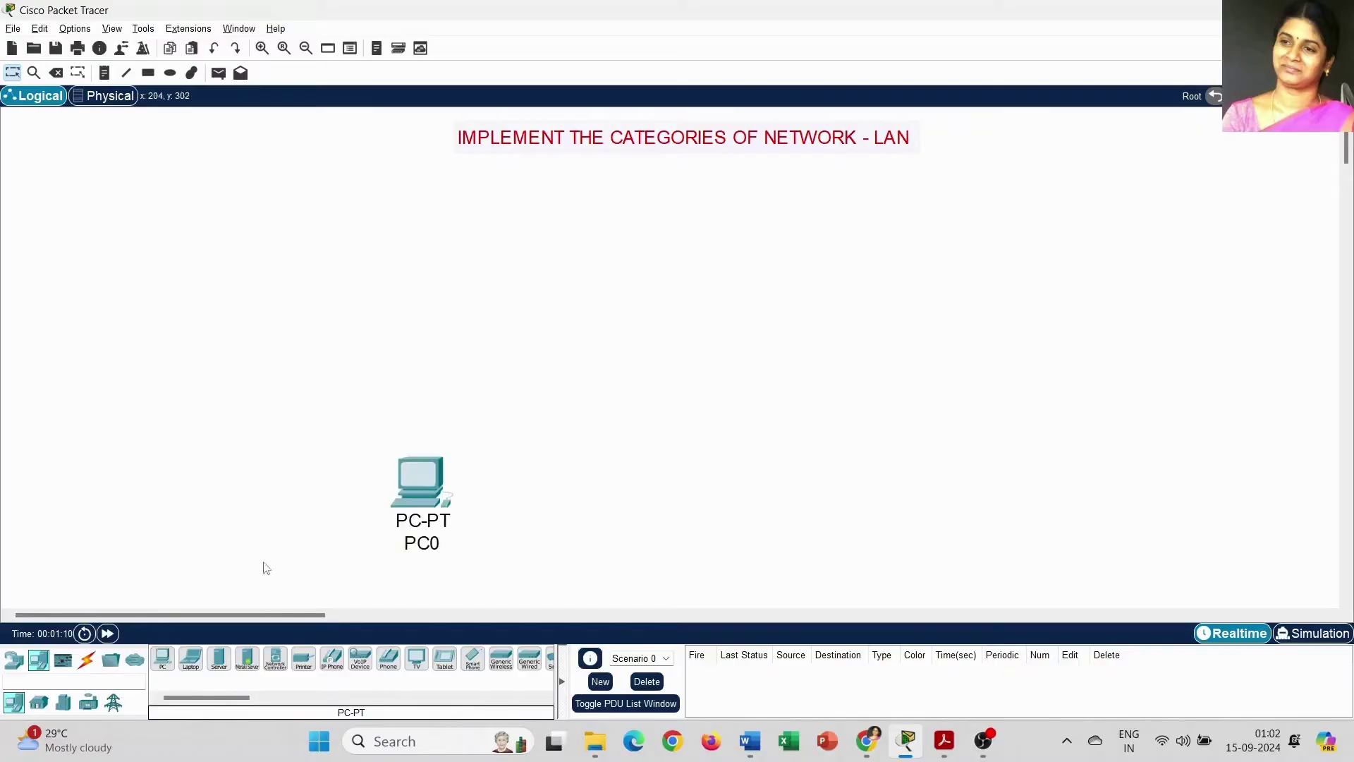
pyautogui.click(169, 655)
pyautogui.click(599, 485)
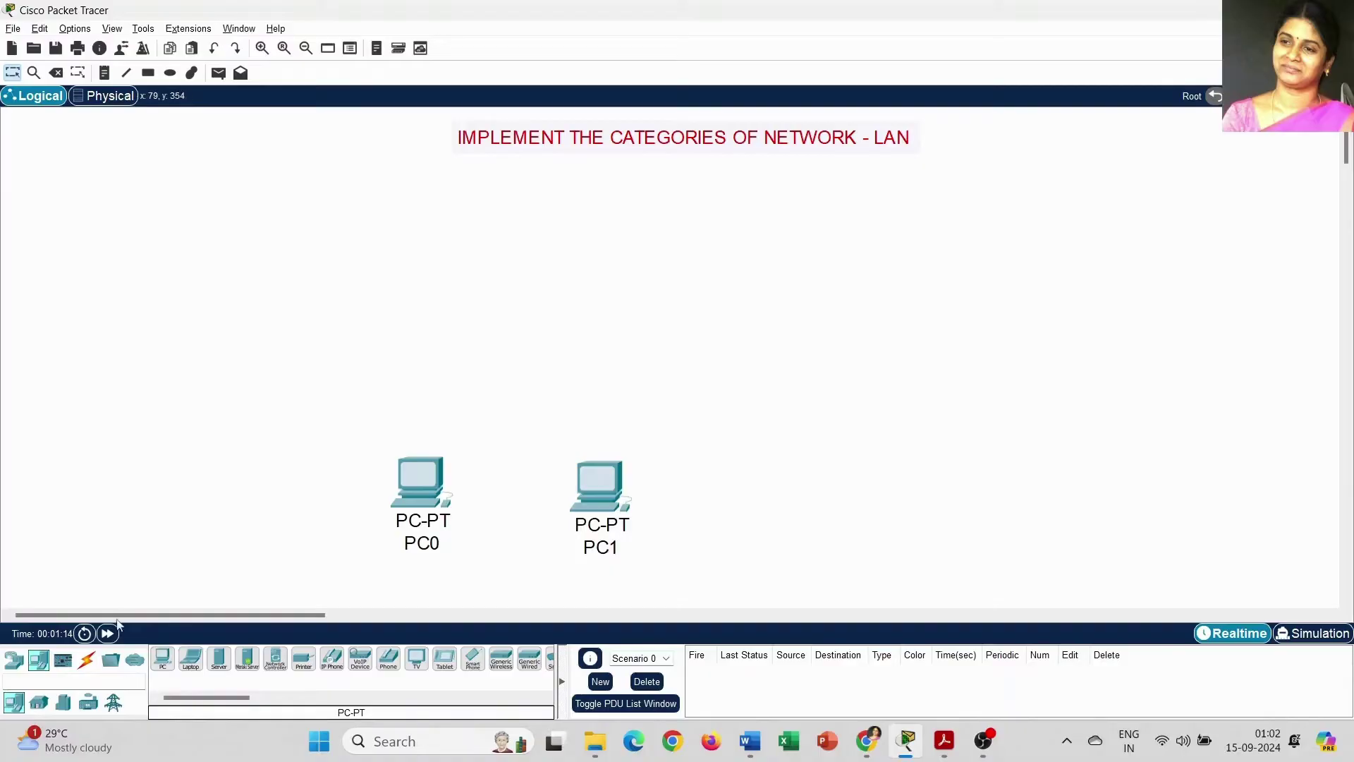
pyautogui.click(163, 659)
pyautogui.click(774, 494)
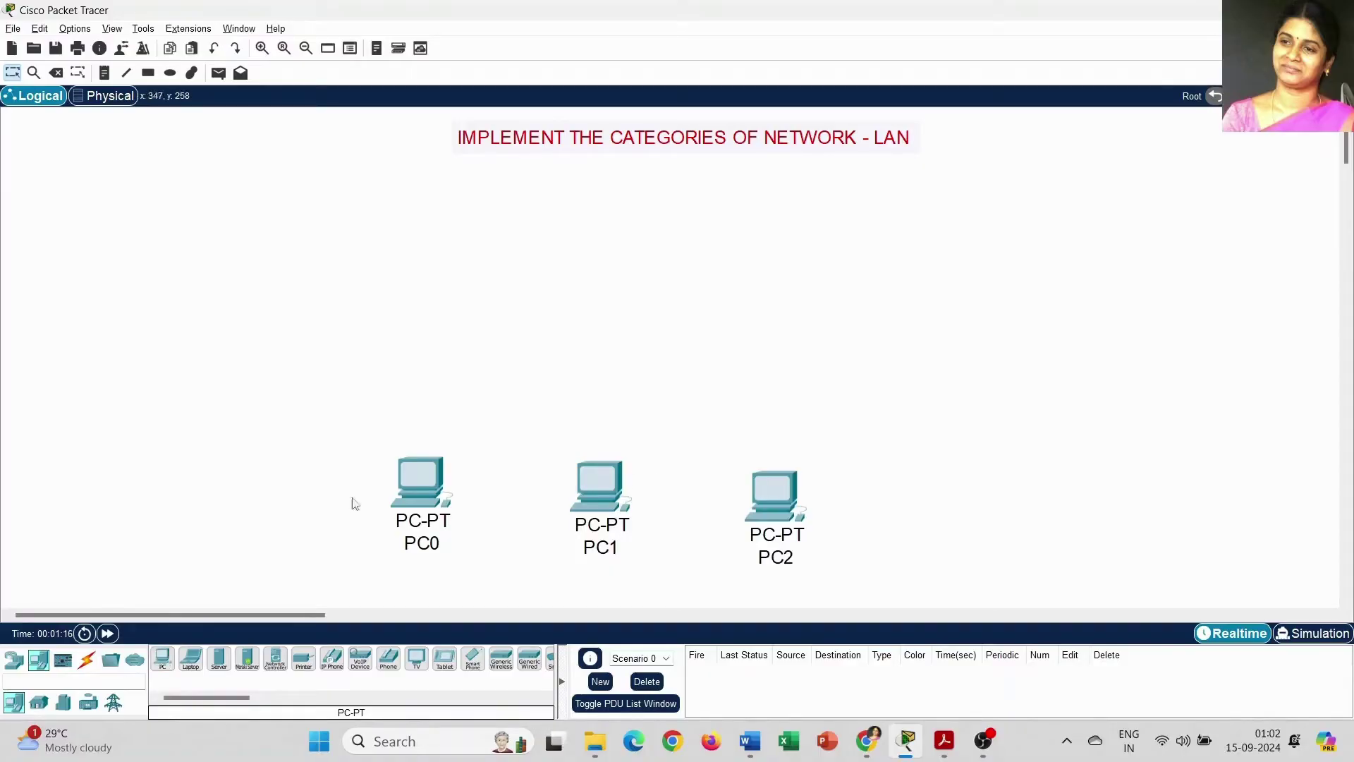
pyautogui.click(163, 659)
pyautogui.click(940, 491)
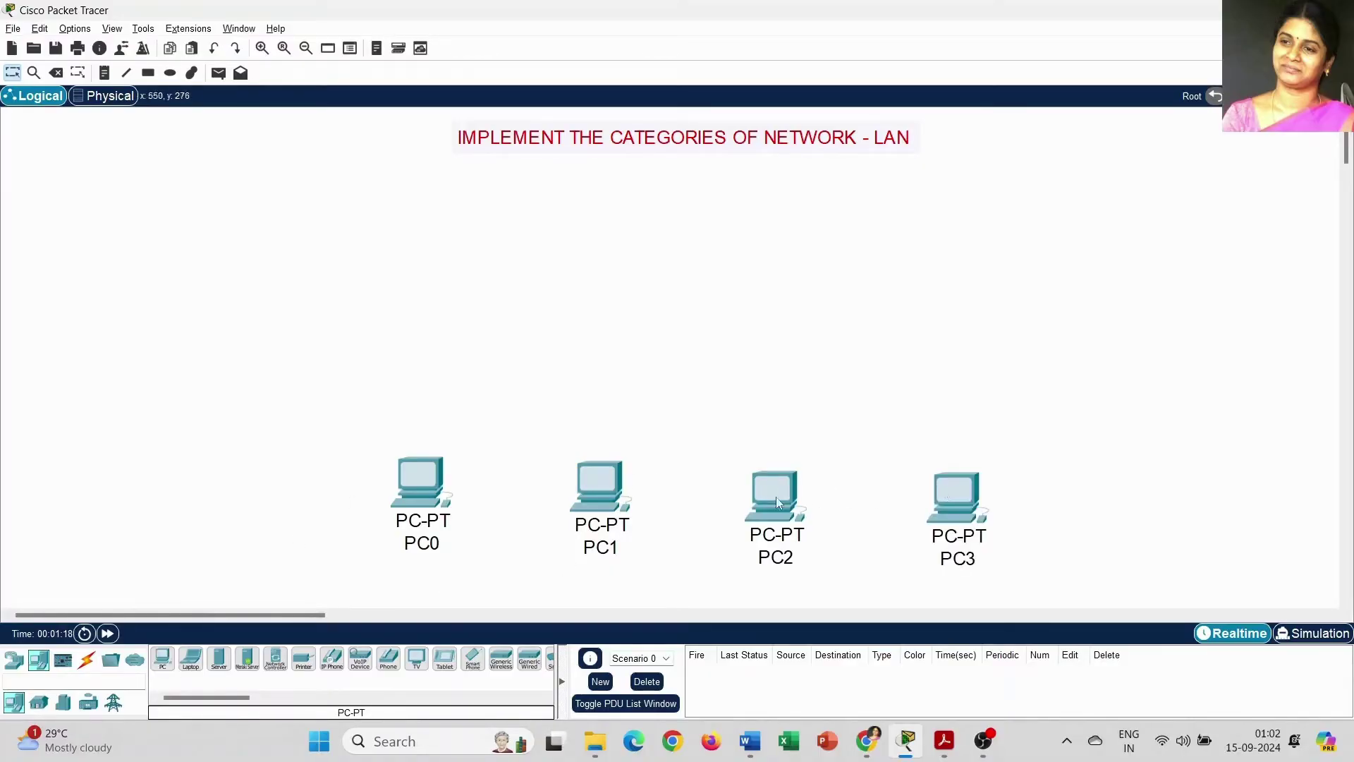
# Line up the PC row by nudging PC1, PC2 and PC3 slightly upward
pyautogui.moveTo(775, 496); pyautogui.dragTo(779, 481)
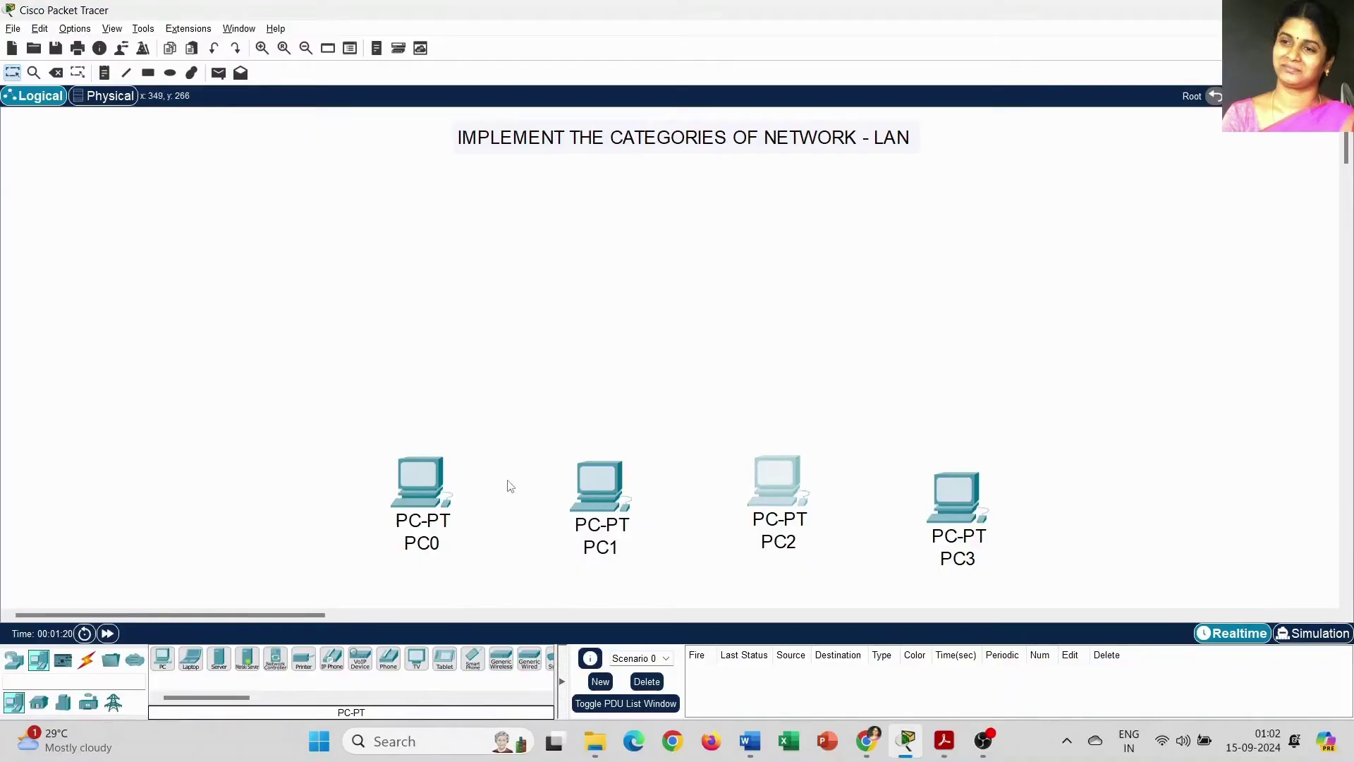
pyautogui.moveTo(616, 492); pyautogui.dragTo(607, 487)
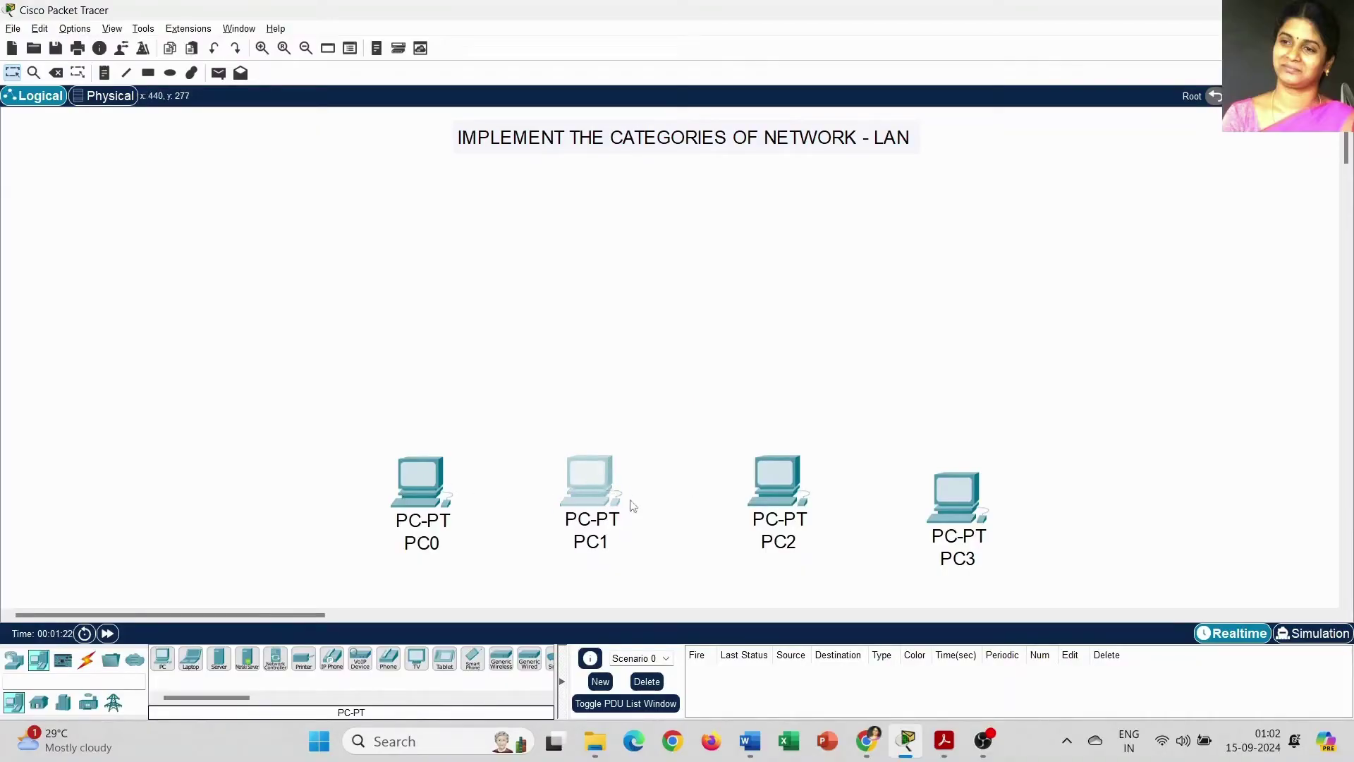
pyautogui.click(930, 498)
pyautogui.moveTo(961, 501); pyautogui.dragTo(956, 489)
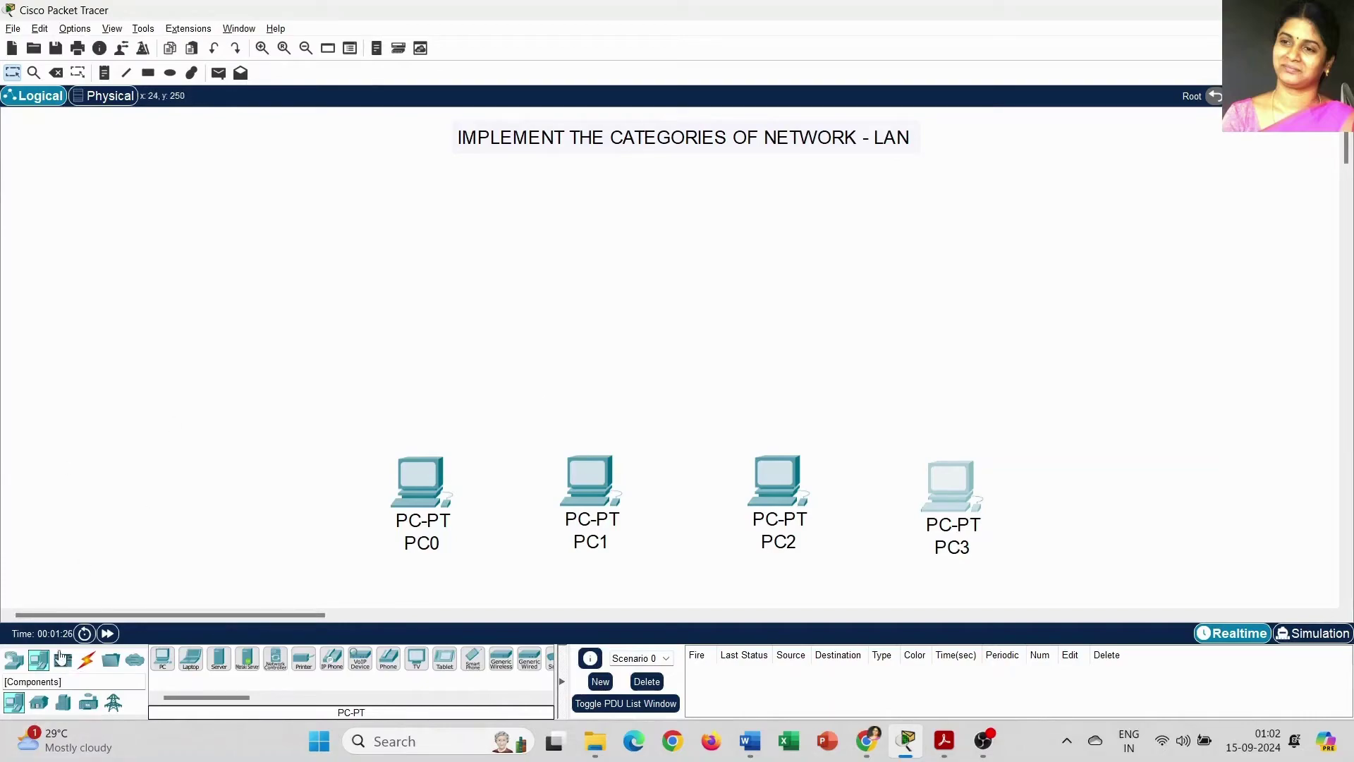
# Add a 2960 switch, Switch0, below the title and above the PCs
pyautogui.click(14, 661)
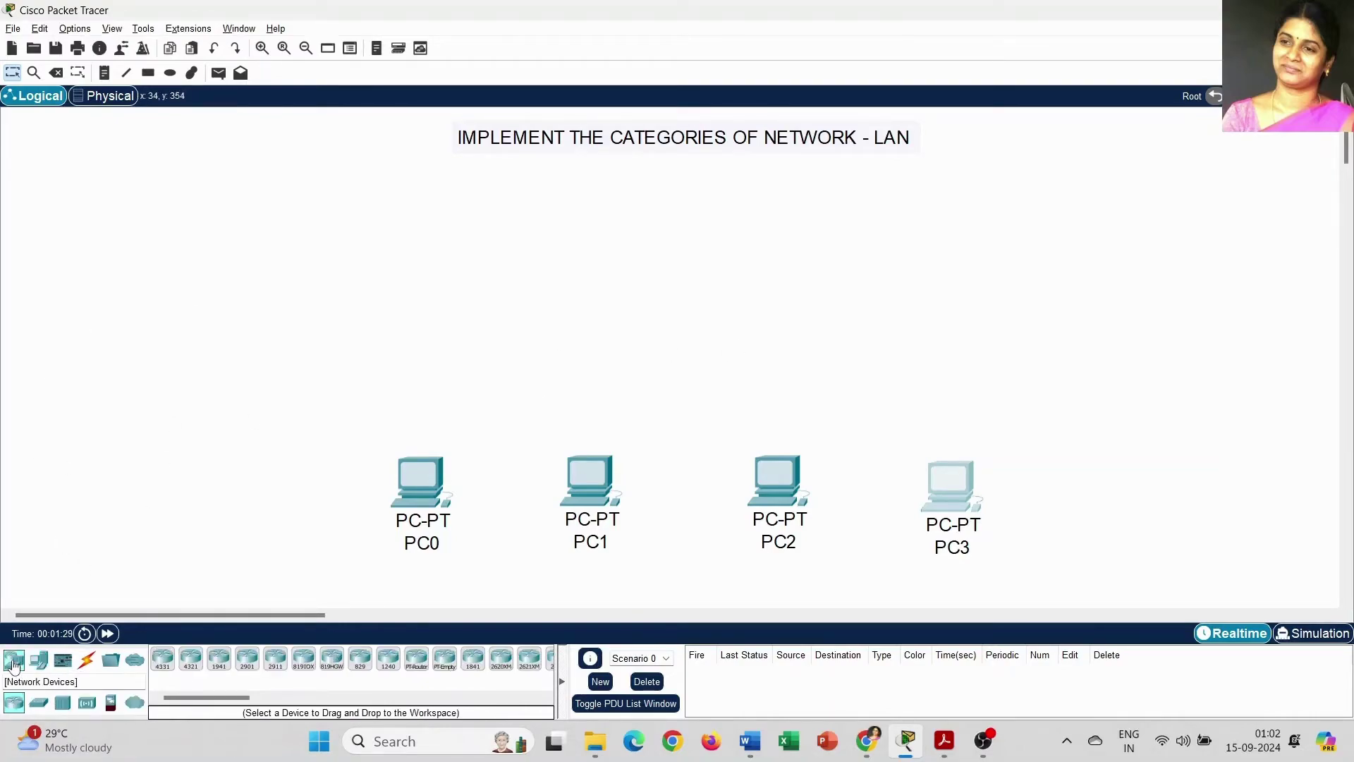
pyautogui.click(38, 702)
pyautogui.click(164, 659)
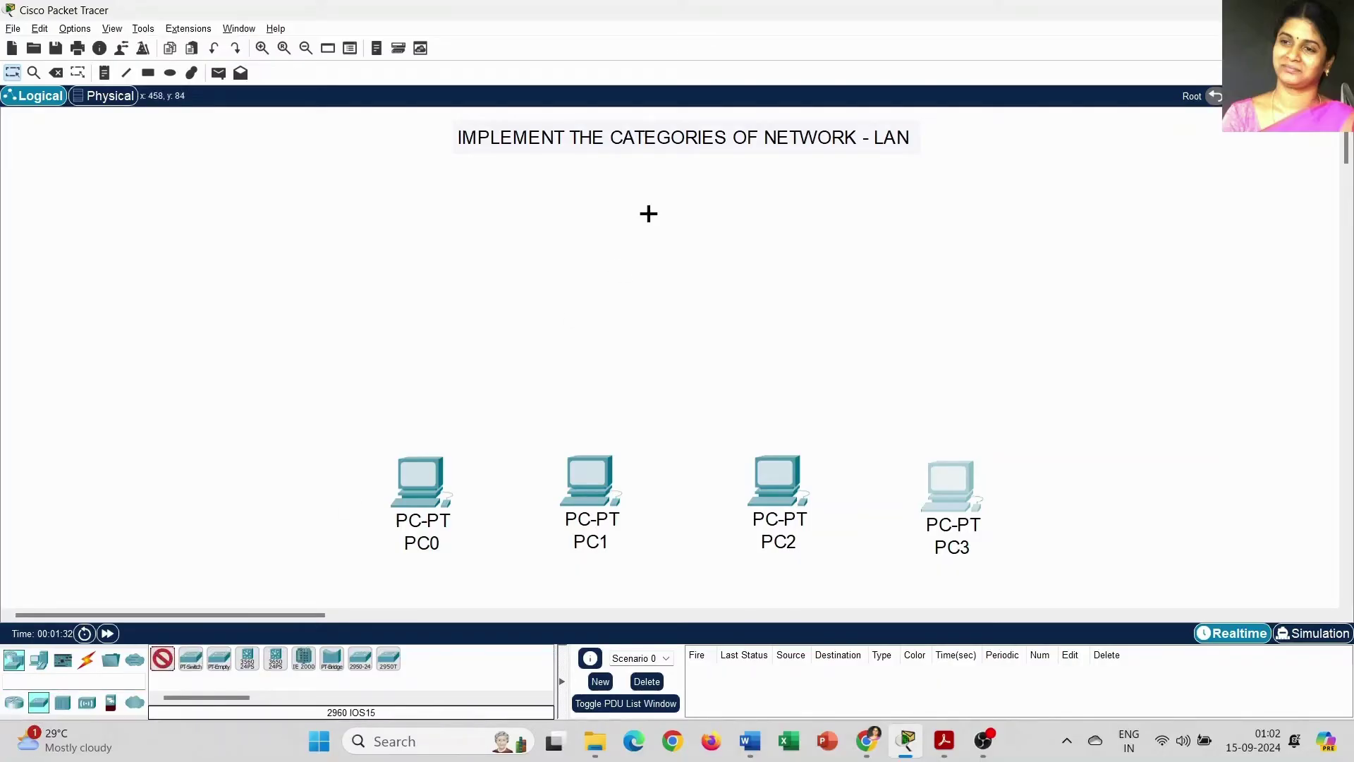
pyautogui.click(691, 238)
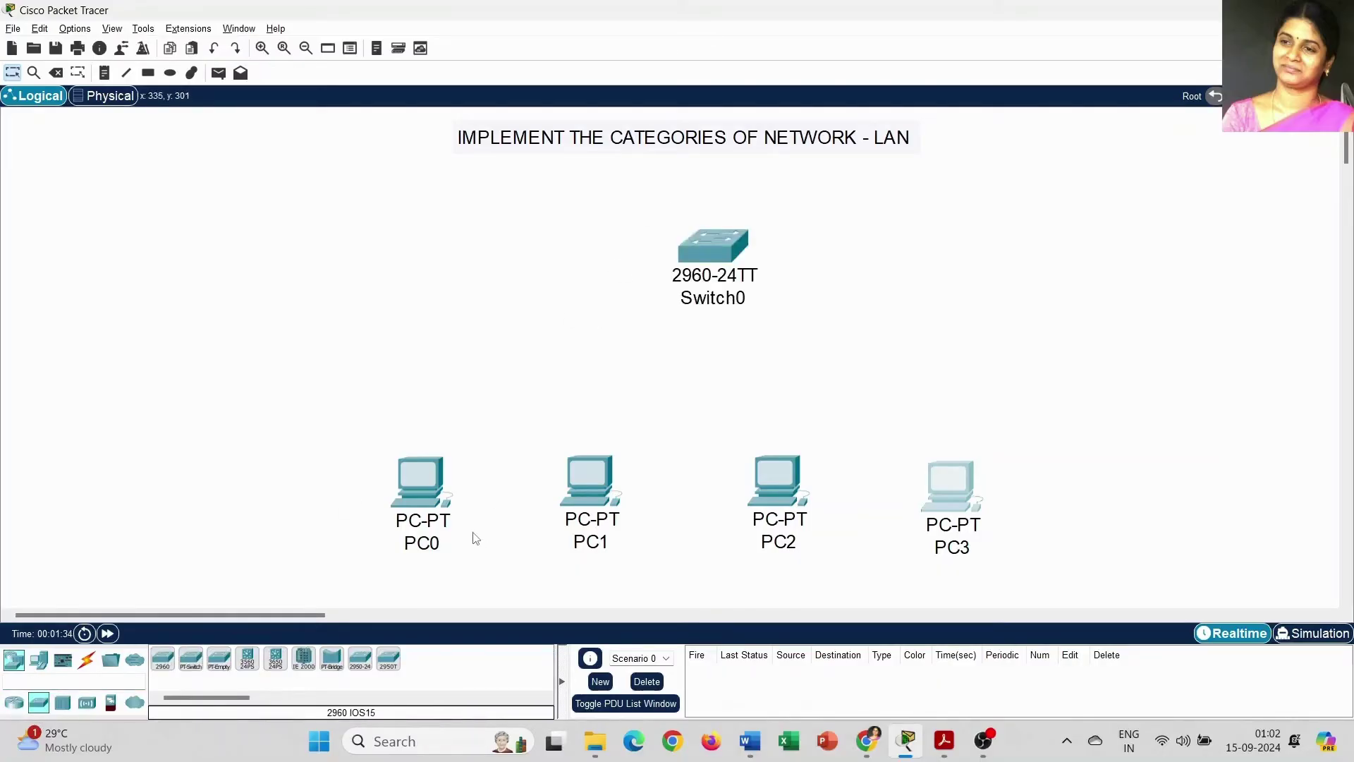
pyautogui.click(86, 661)
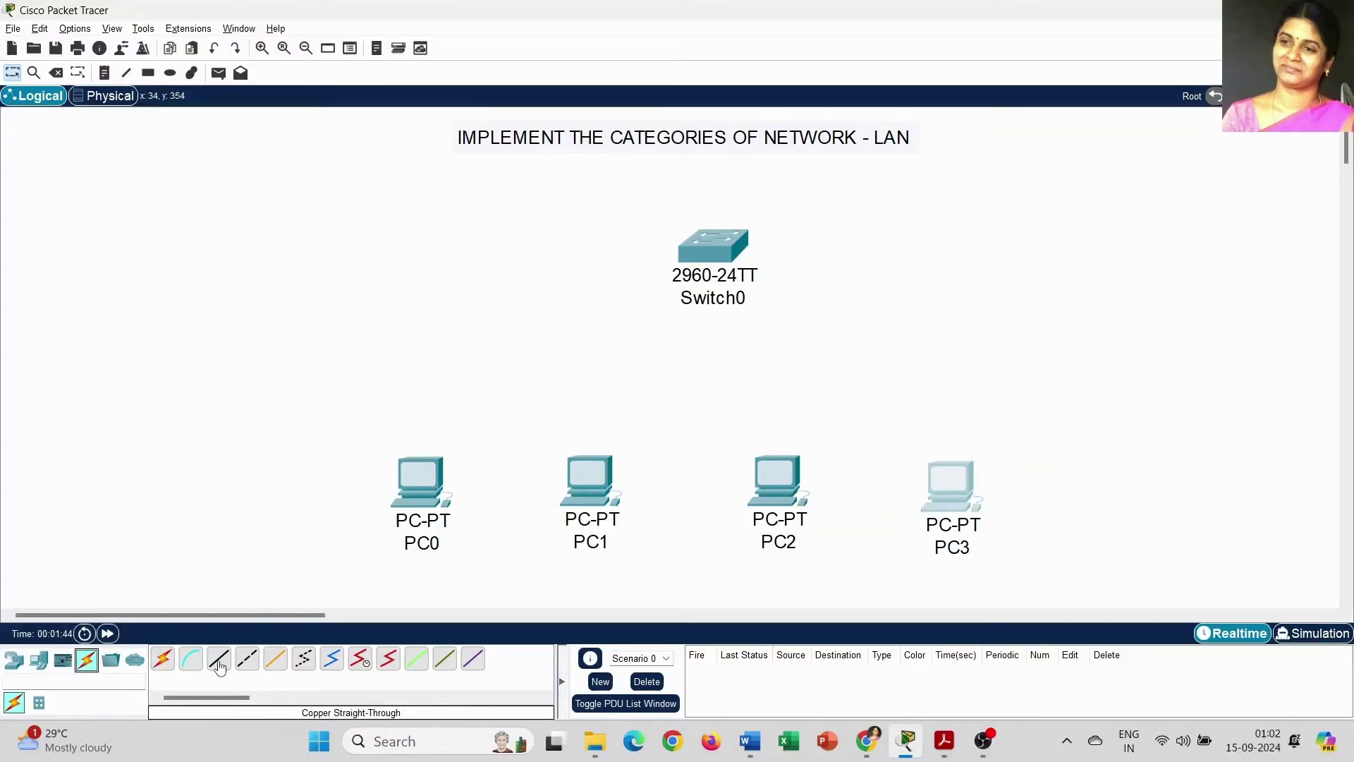
# Cable PC0 to Switch0 FastEthernet0/1 and PC1 to FastEthernet0/2 with copper straight-through
pyautogui.click(219, 667)
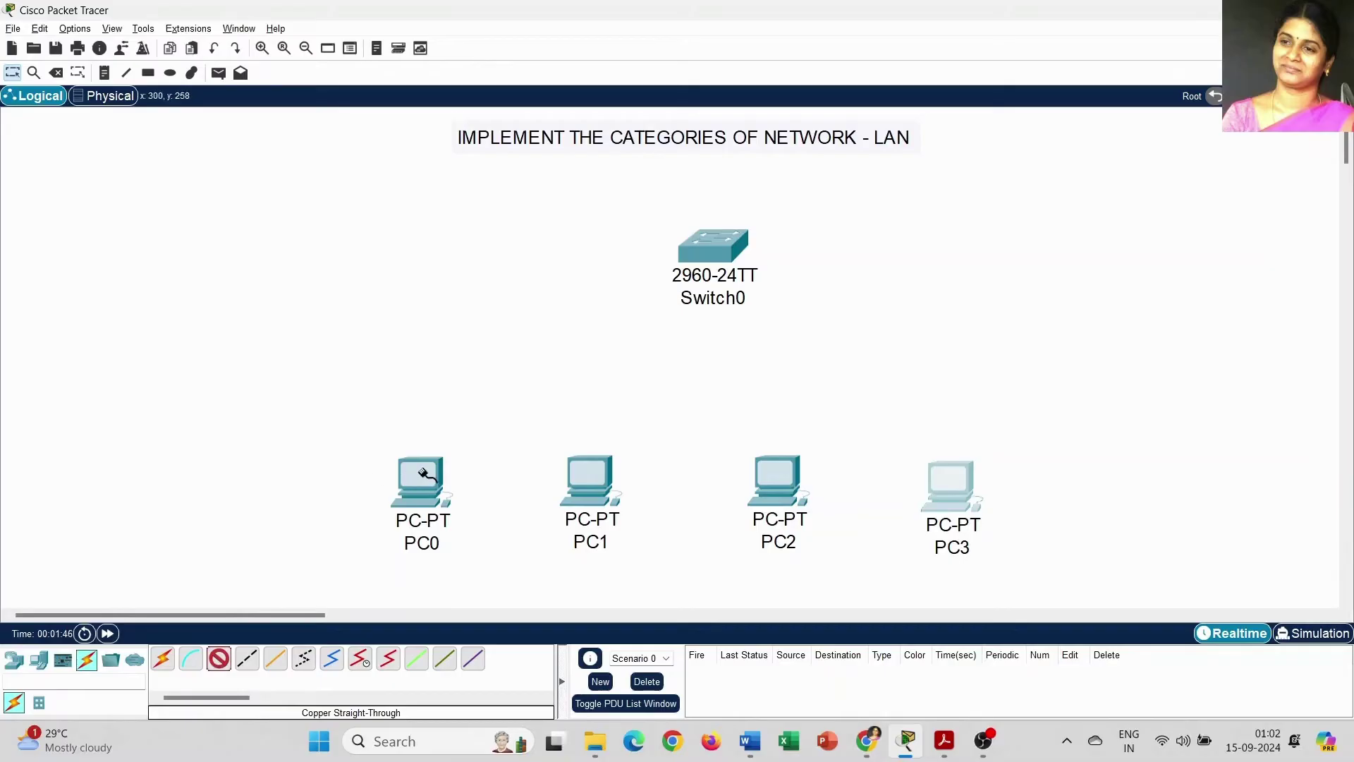
pyautogui.click(424, 475)
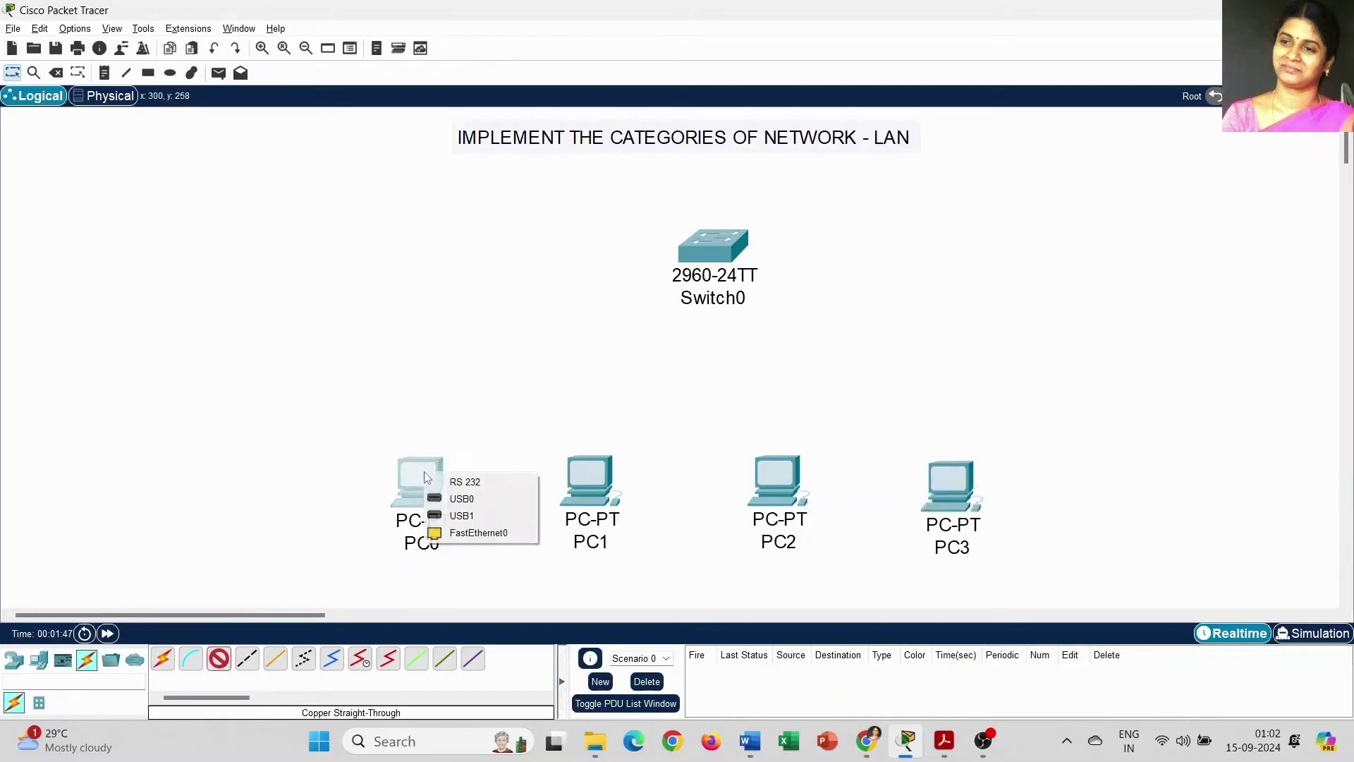
pyautogui.click(519, 533)
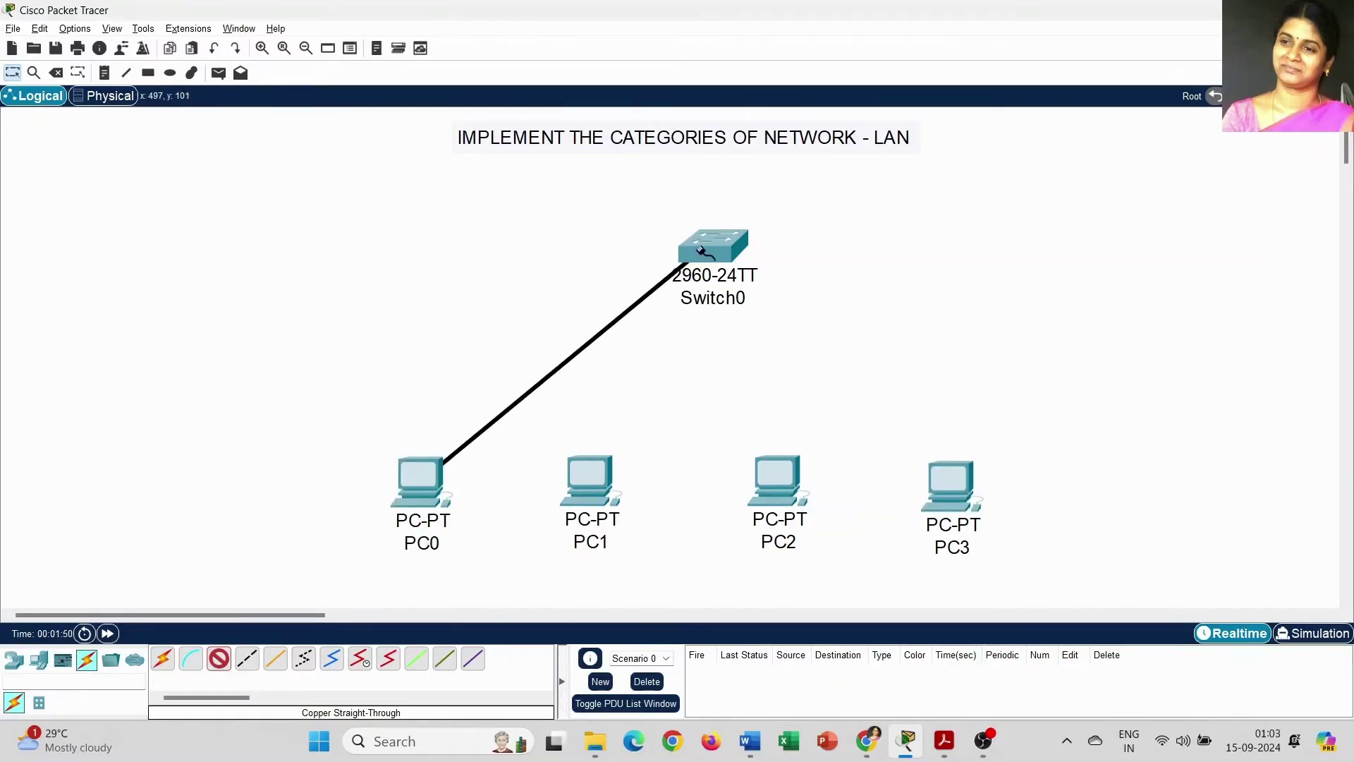
pyautogui.click(704, 252)
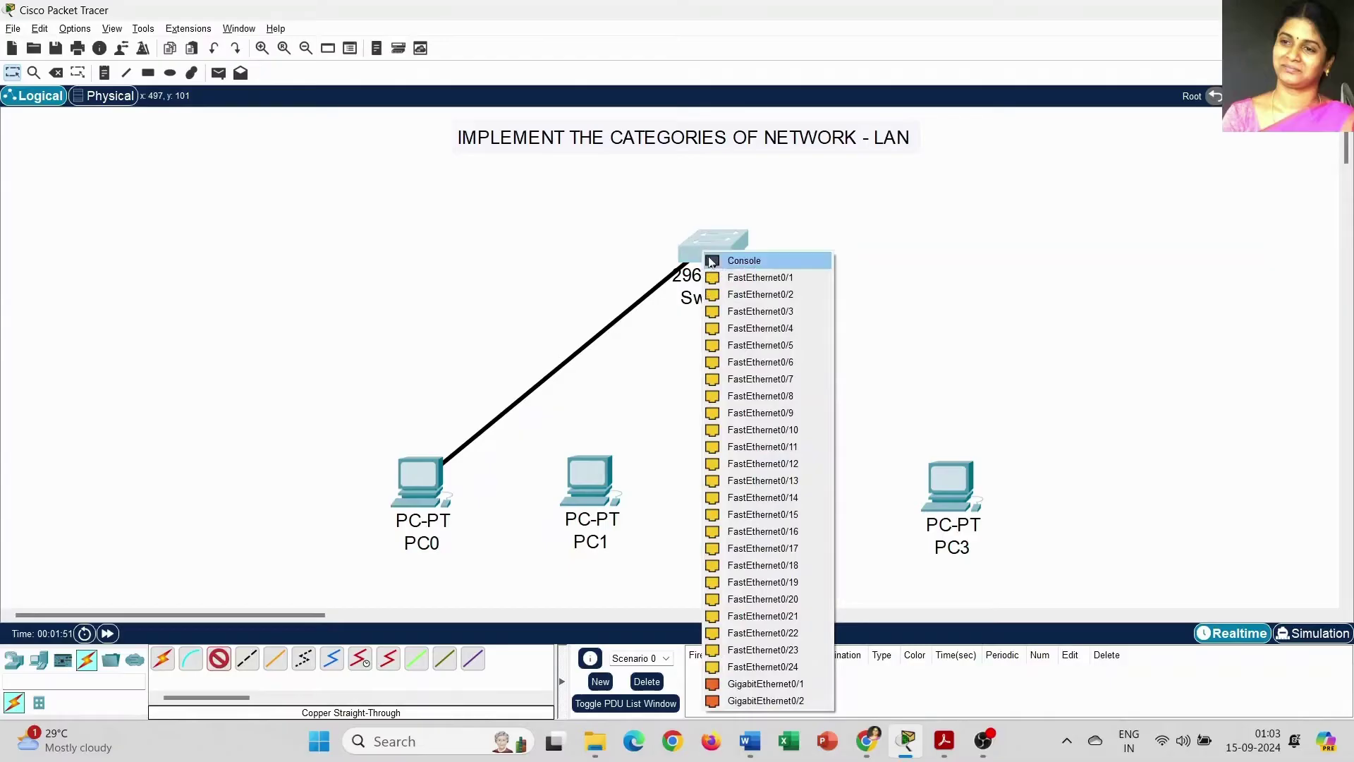
pyautogui.click(774, 284)
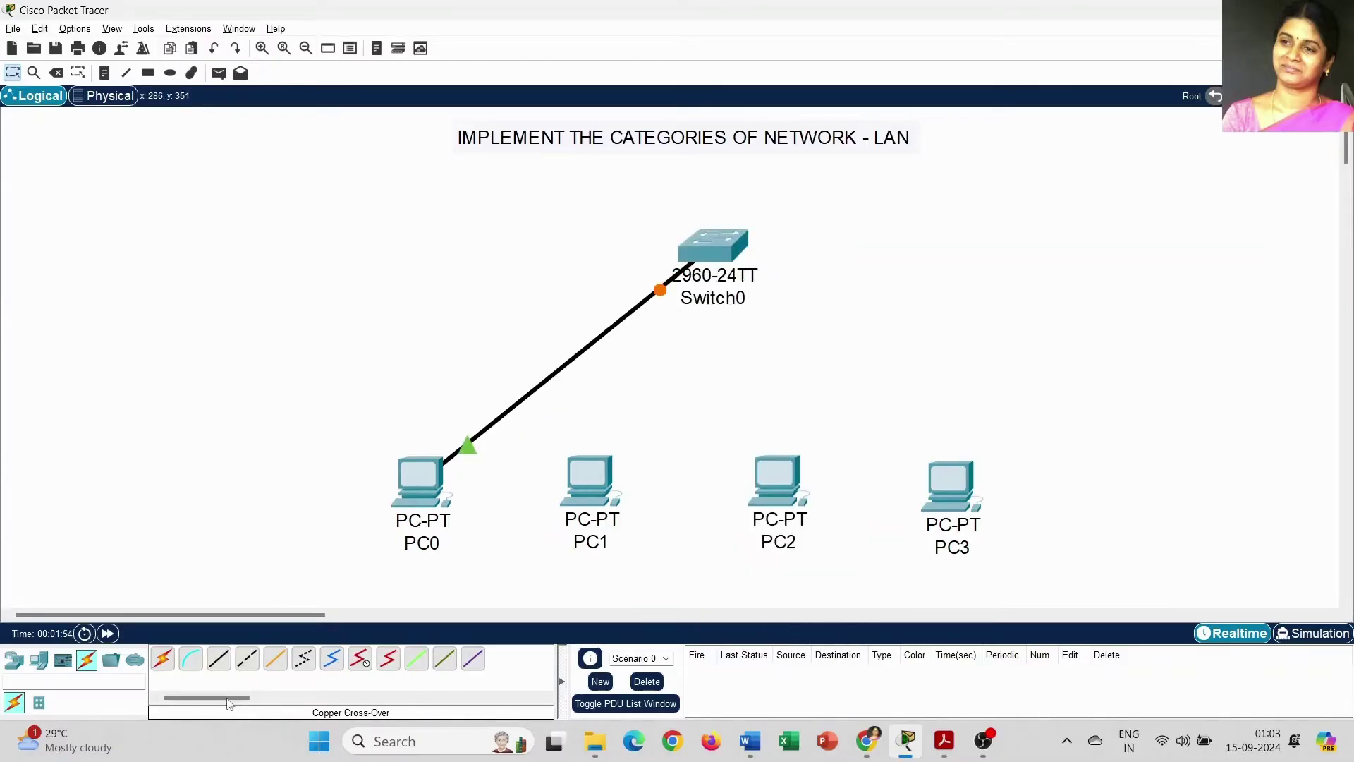
pyautogui.click(592, 488)
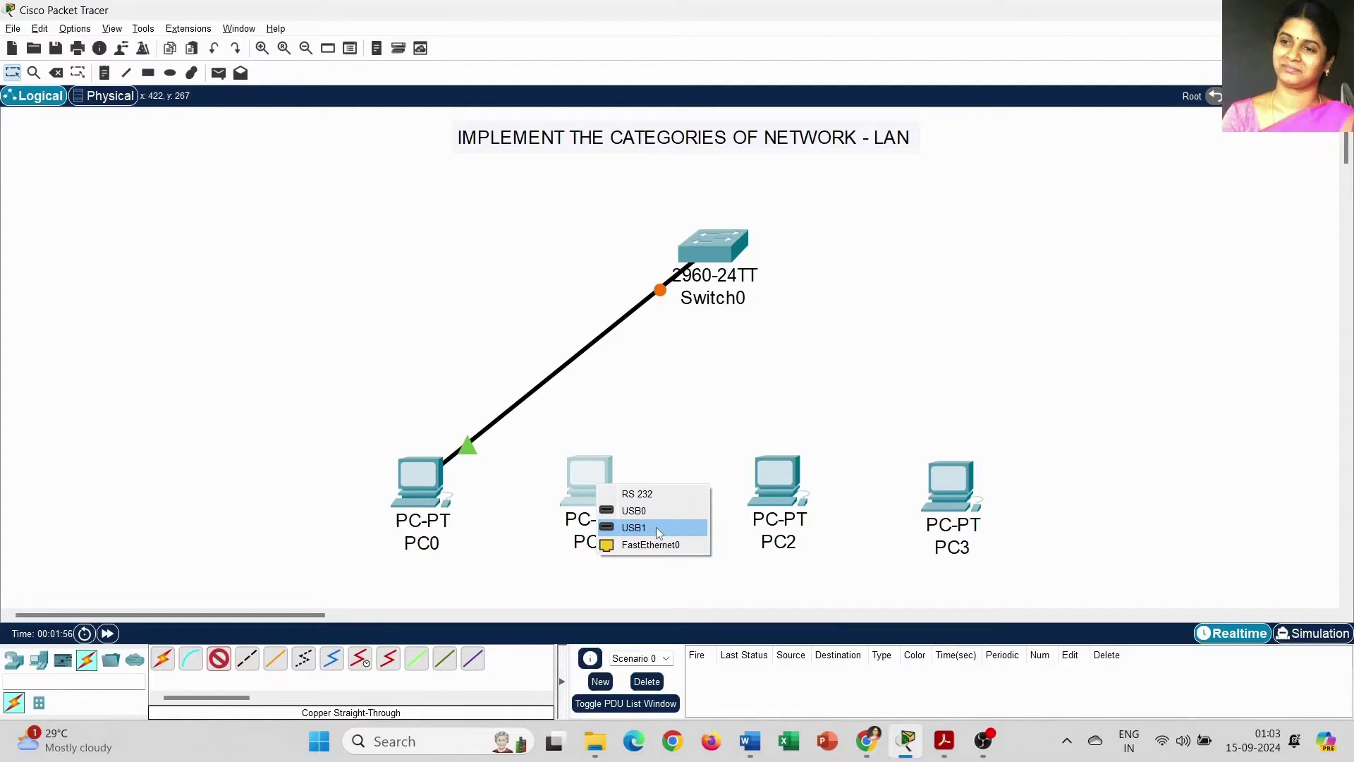
pyautogui.click(655, 545)
pyautogui.click(719, 252)
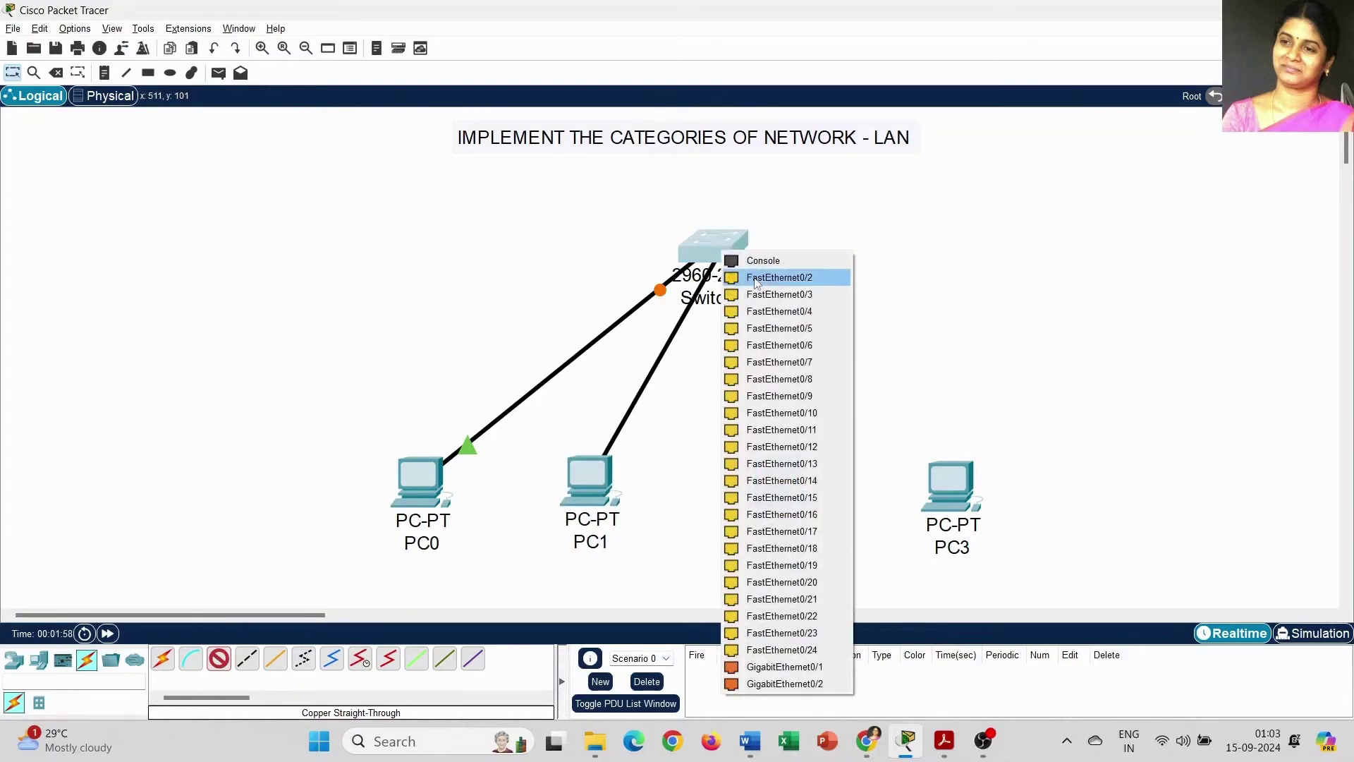
pyautogui.click(776, 293)
# Cable PC2 and PC3 FastEthernet0 to Switch0, then nudge Switch0 and PC1 into place
pyautogui.click(219, 658)
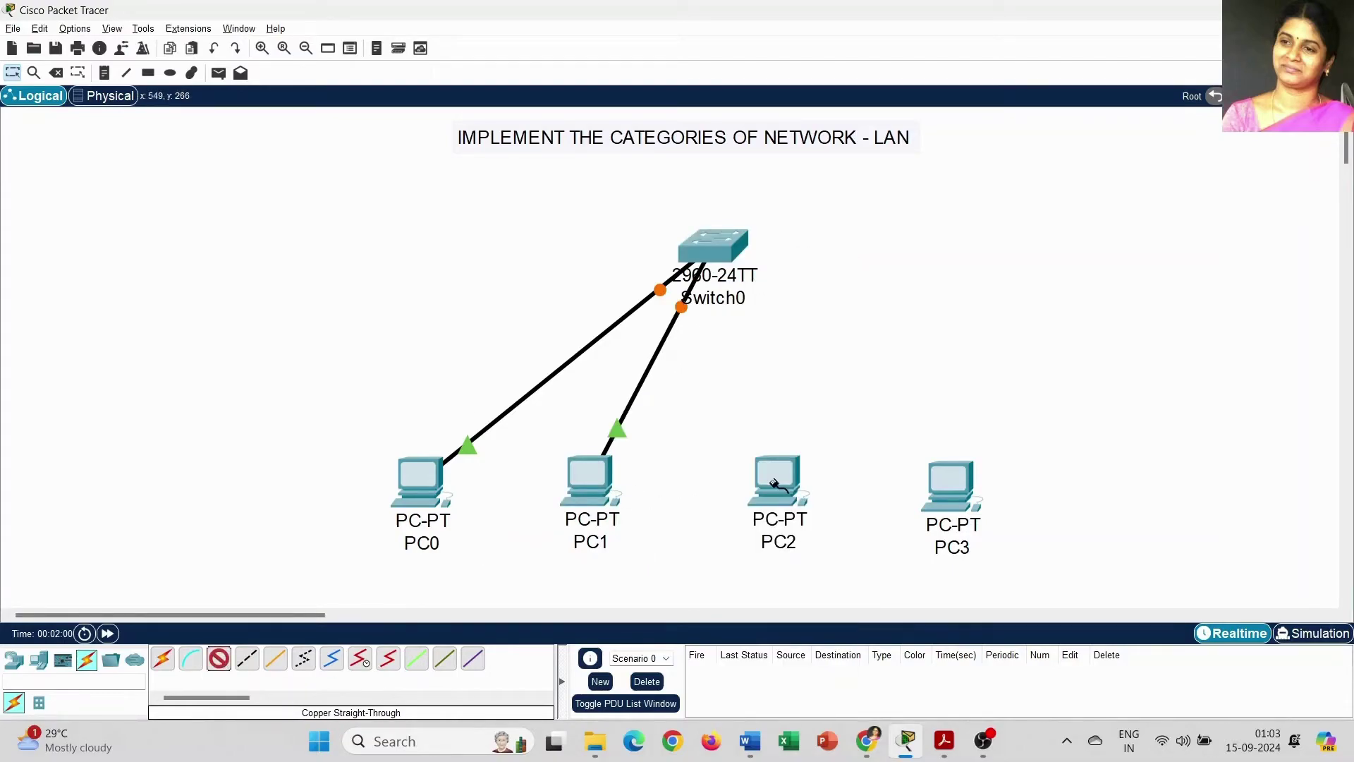
pyautogui.click(778, 482)
pyautogui.click(829, 538)
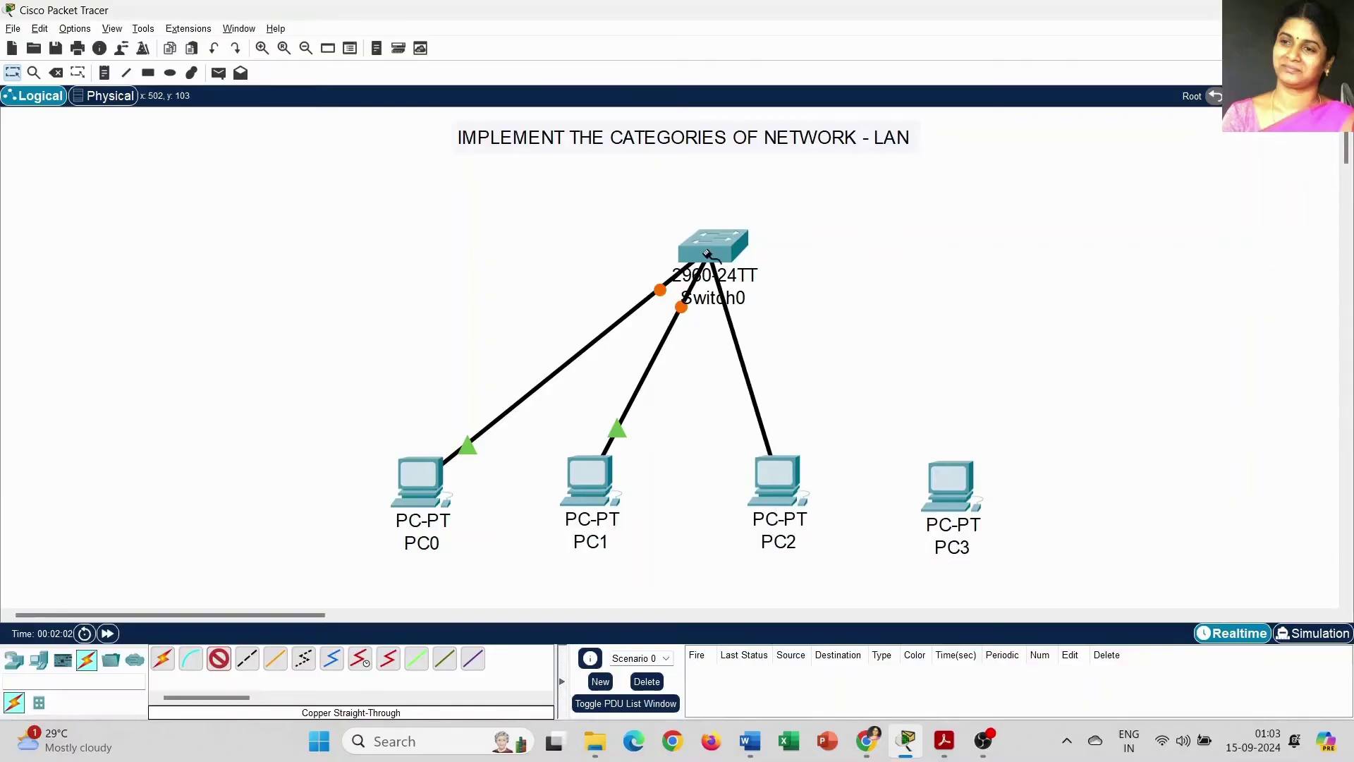
pyautogui.click(712, 247)
pyautogui.click(747, 279)
pyautogui.click(219, 658)
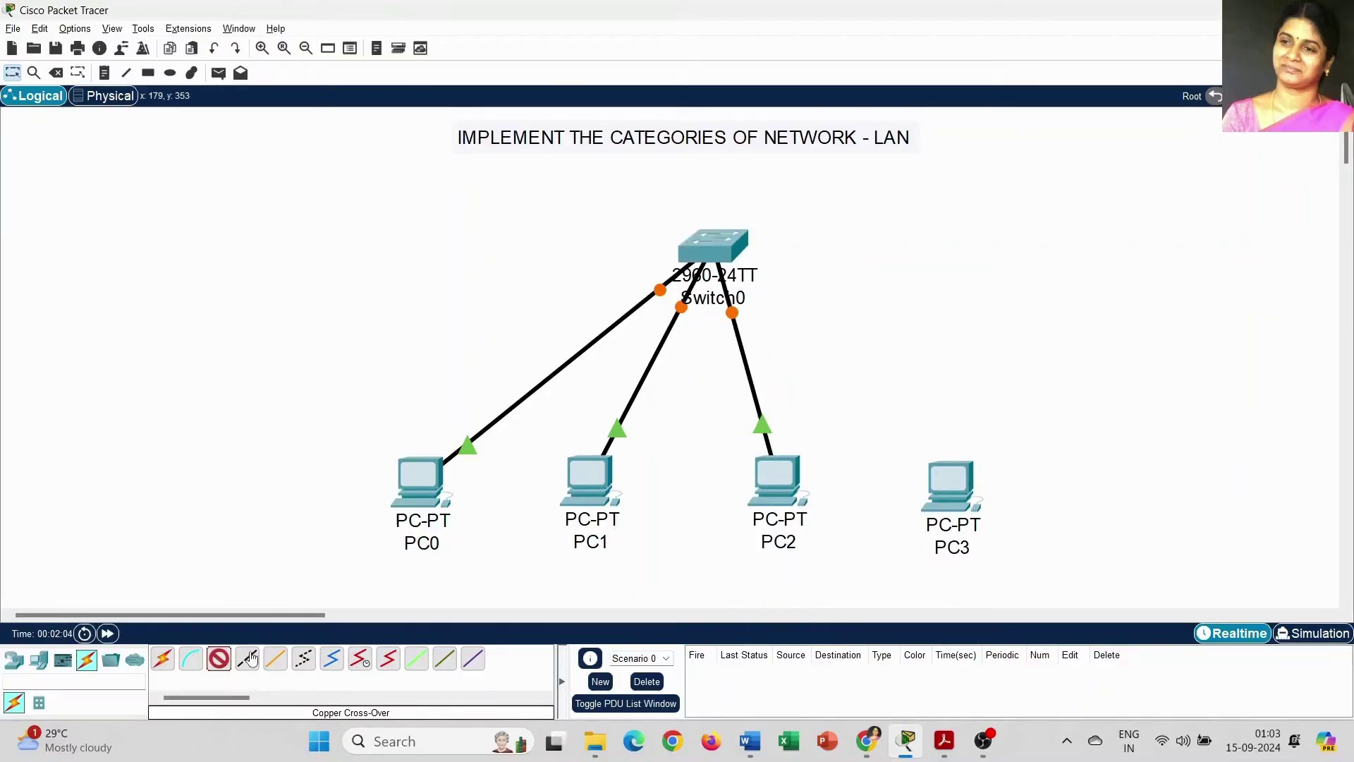
pyautogui.click(956, 490)
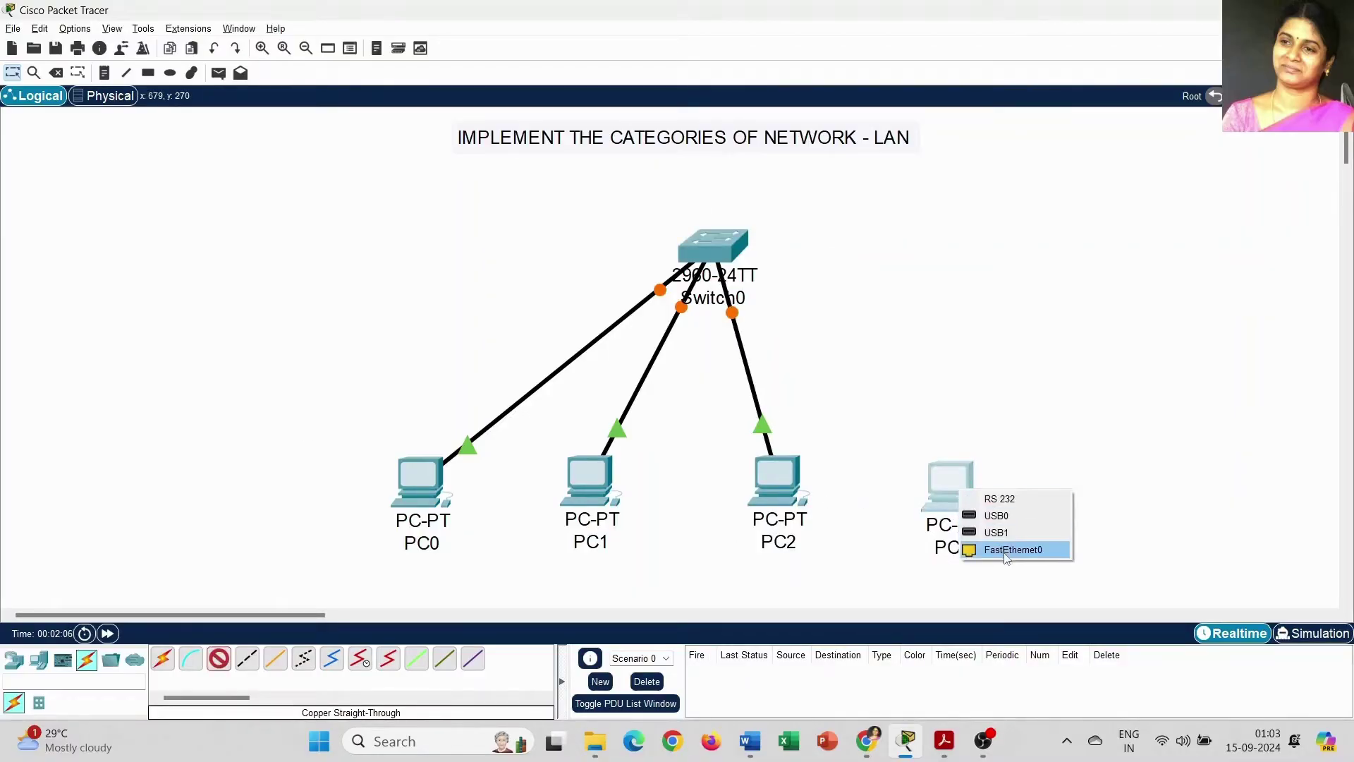
pyautogui.click(1013, 547)
pyautogui.click(717, 243)
pyautogui.click(754, 270)
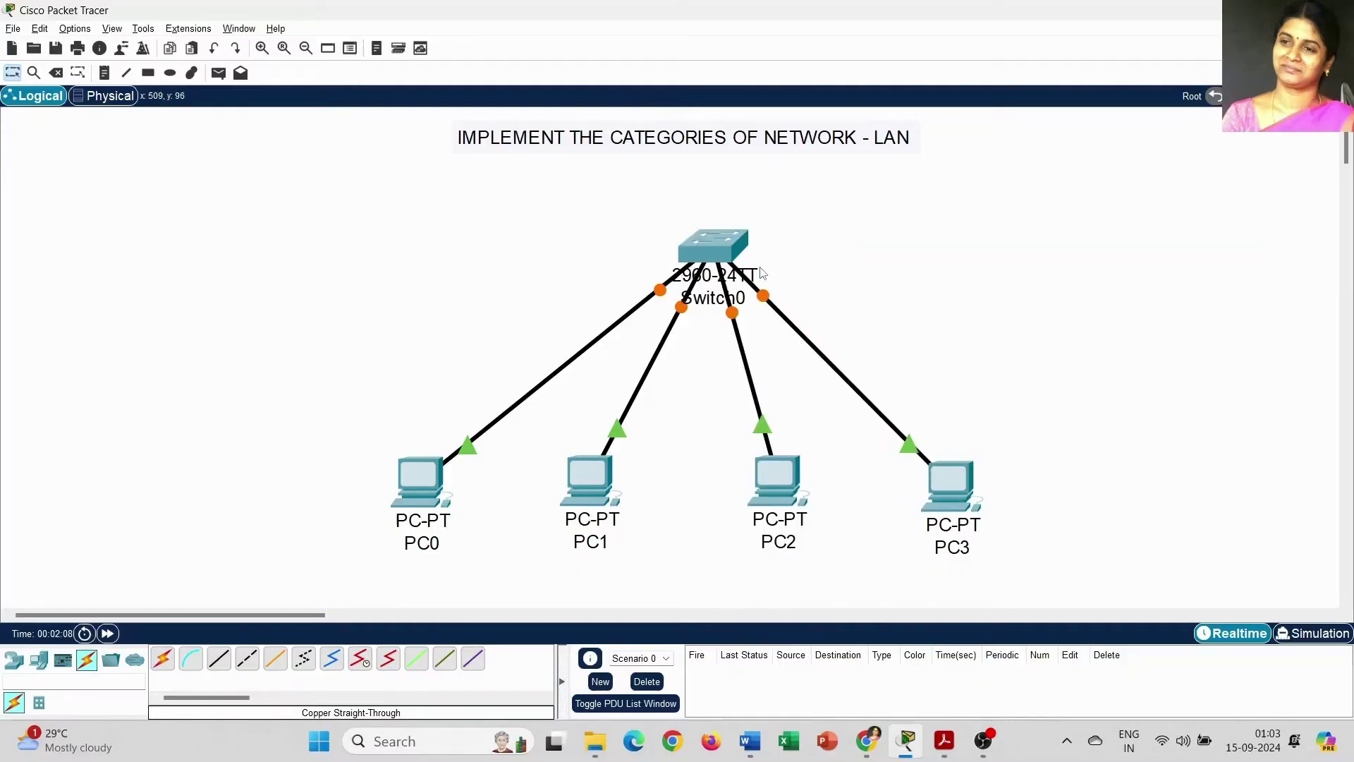
pyautogui.moveTo(717, 249); pyautogui.dragTo(692, 238)
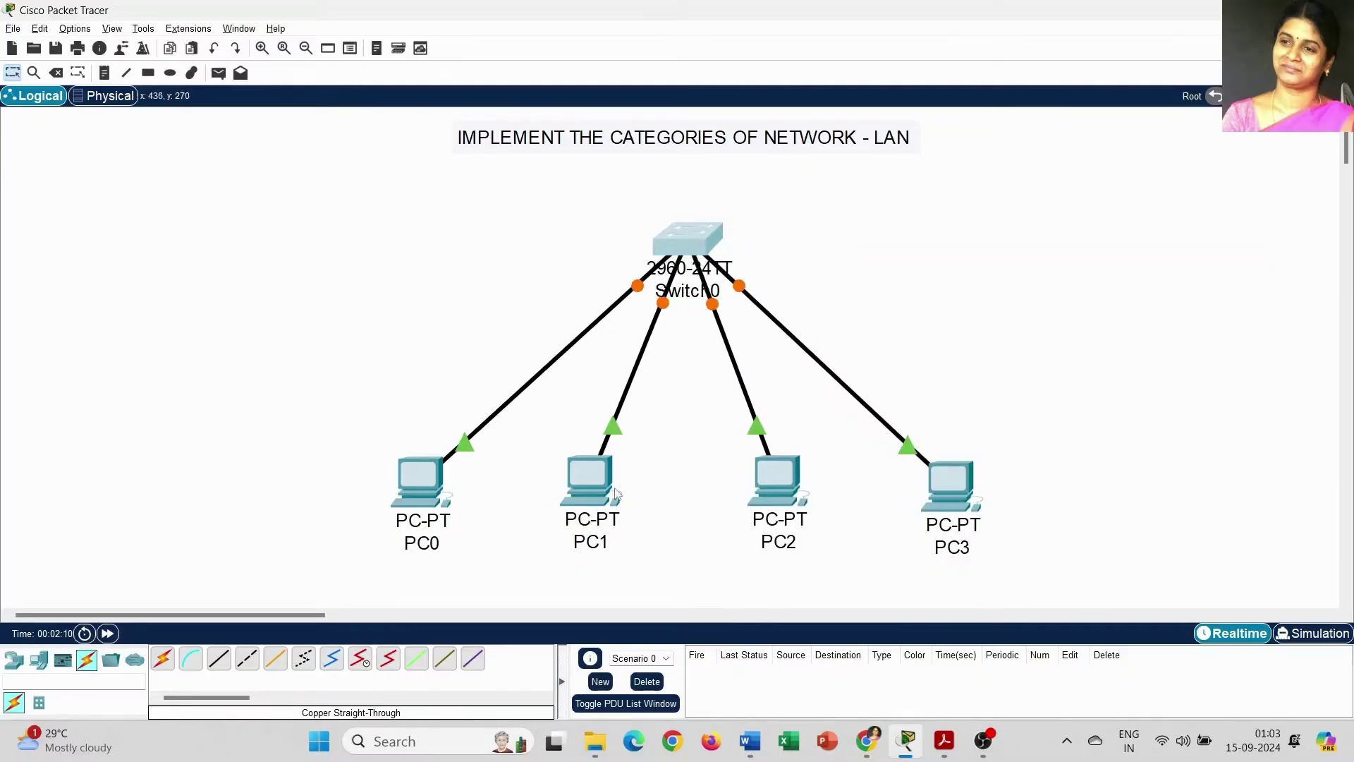
pyautogui.moveTo(585, 486); pyautogui.dragTo(605, 490)
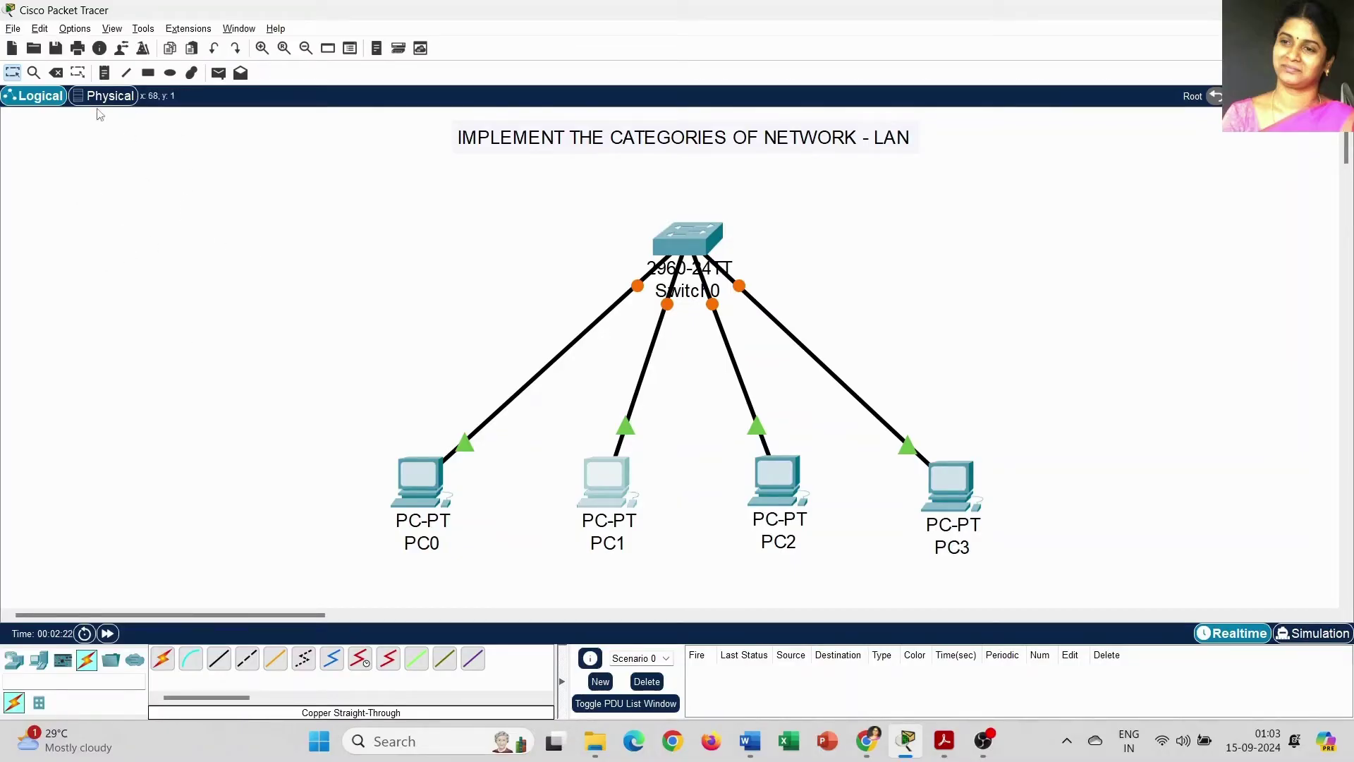
# Add notes 10.1.1.1, 10.1.1.2, 10.1.1.3 and 10.1.1.4 below PC0 through PC3
pyautogui.click(104, 73)
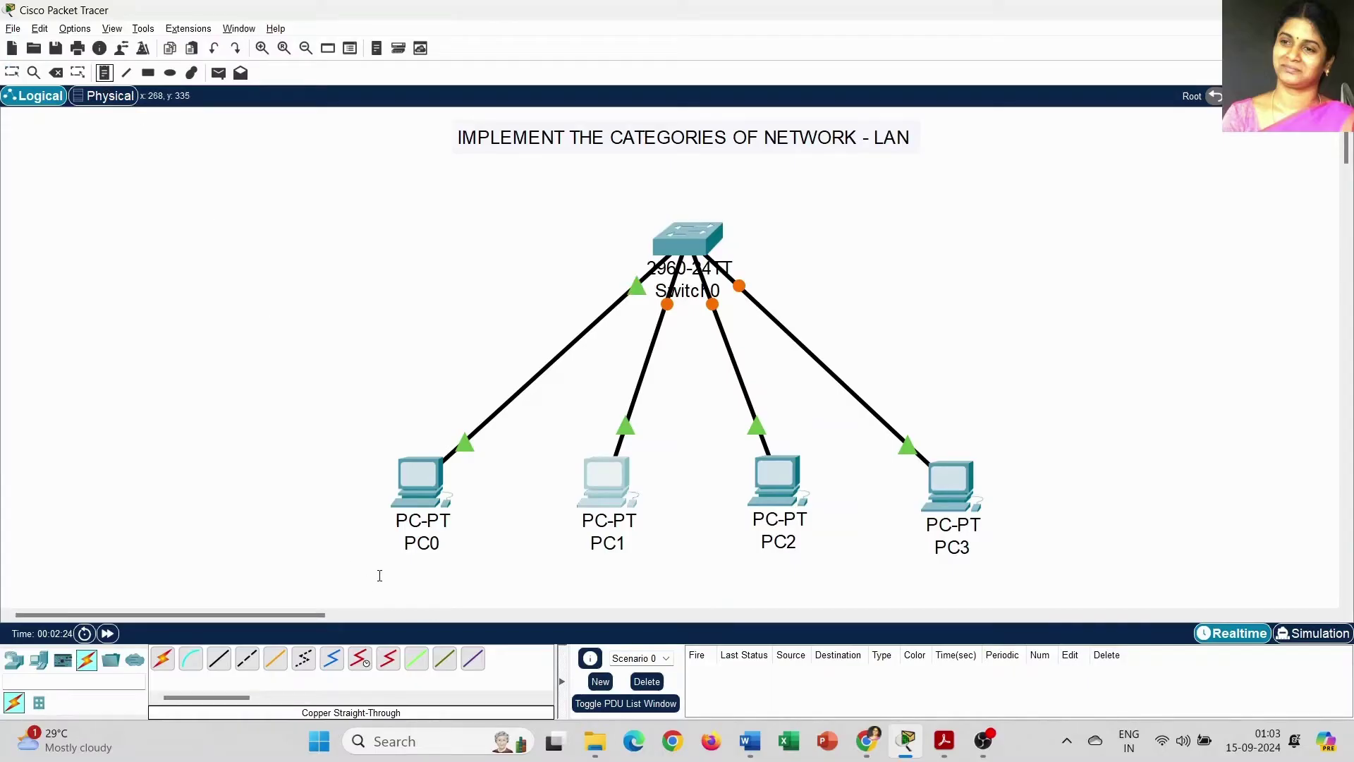
pyautogui.click(373, 568)
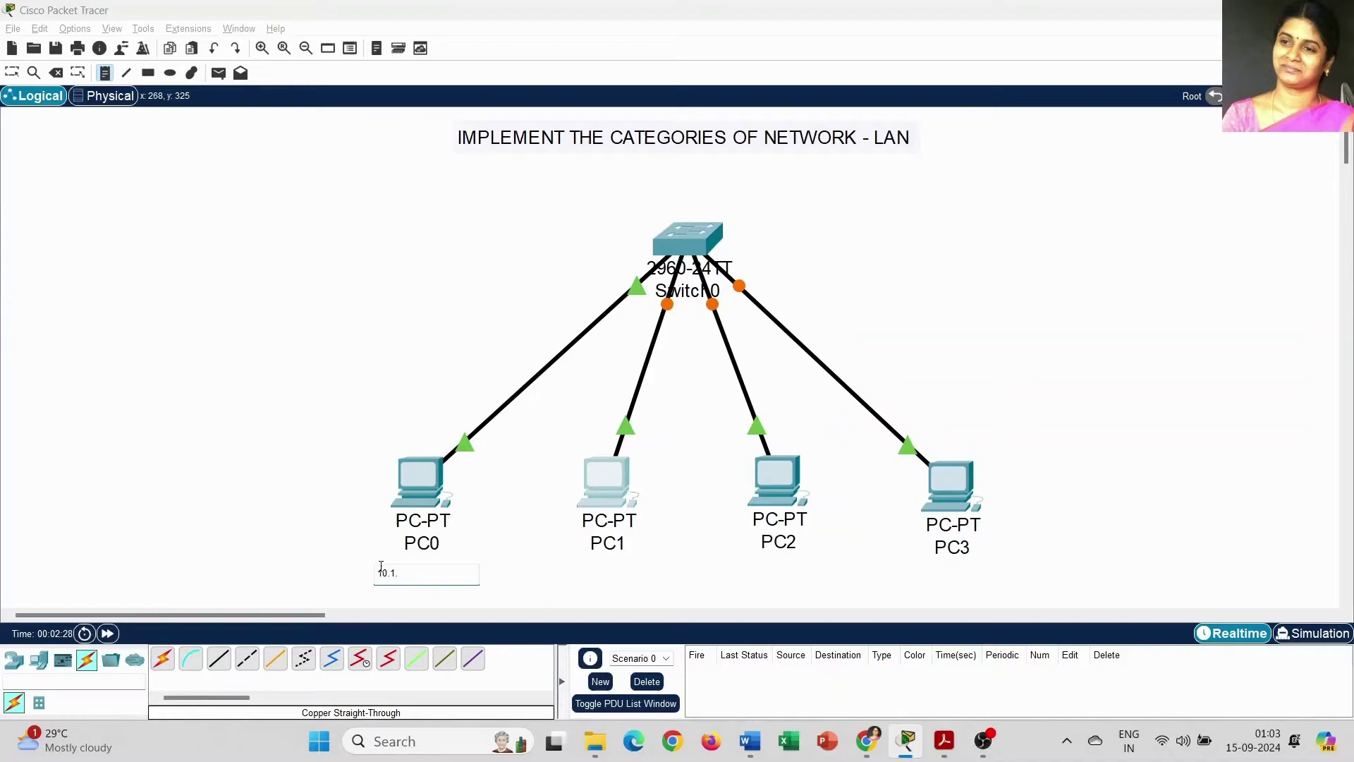
pyautogui.write('10.1.1.1')
pyautogui.click(545, 563)
pyautogui.write('10.1')
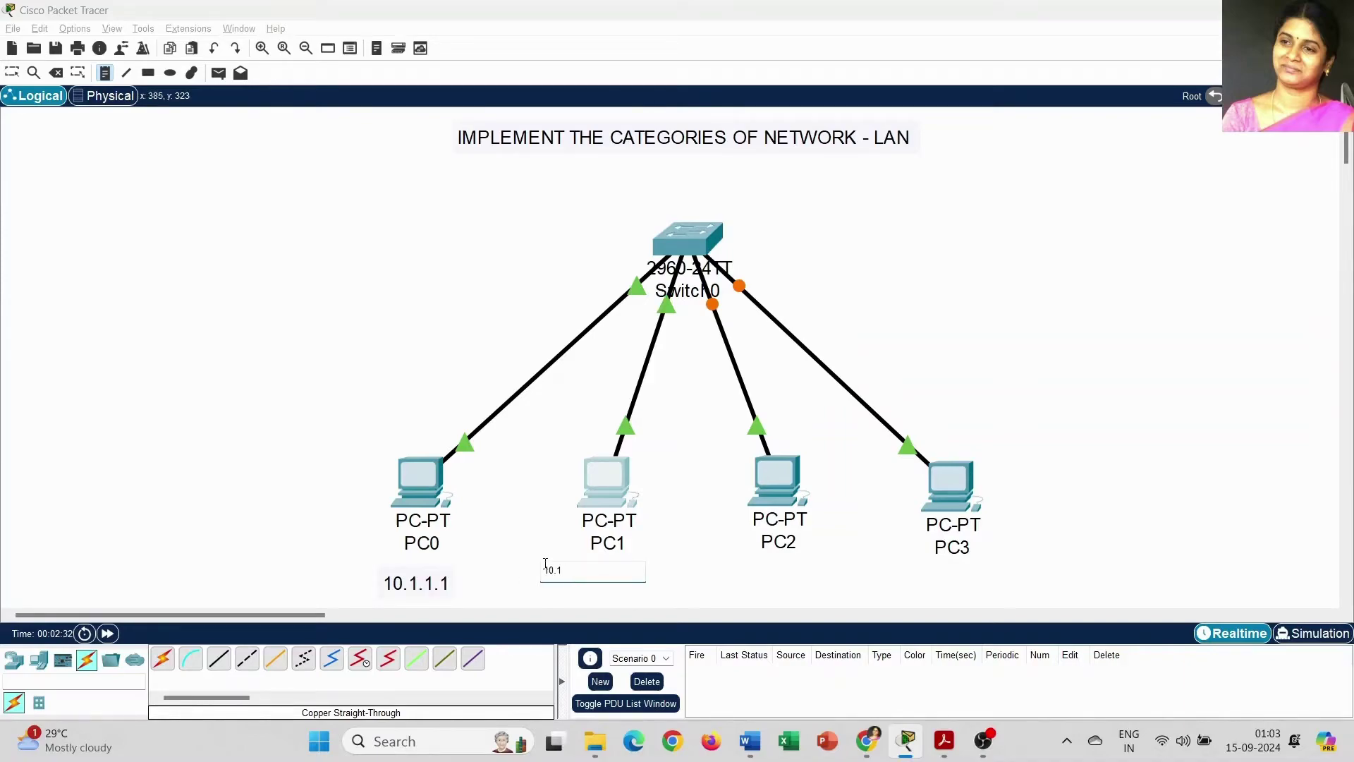
pyautogui.write('.1.2')
pyautogui.click(732, 566)
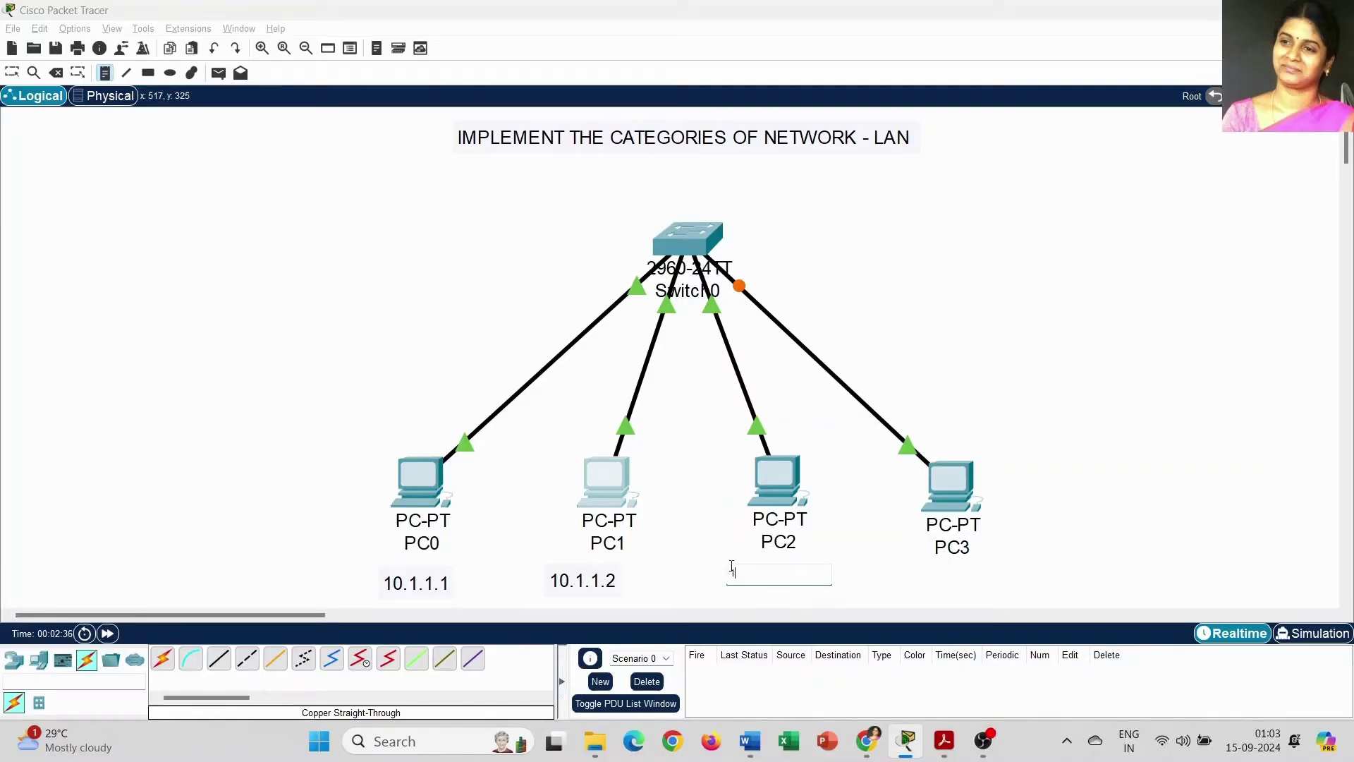
pyautogui.write('10.1.1.3')
pyautogui.click(925, 568)
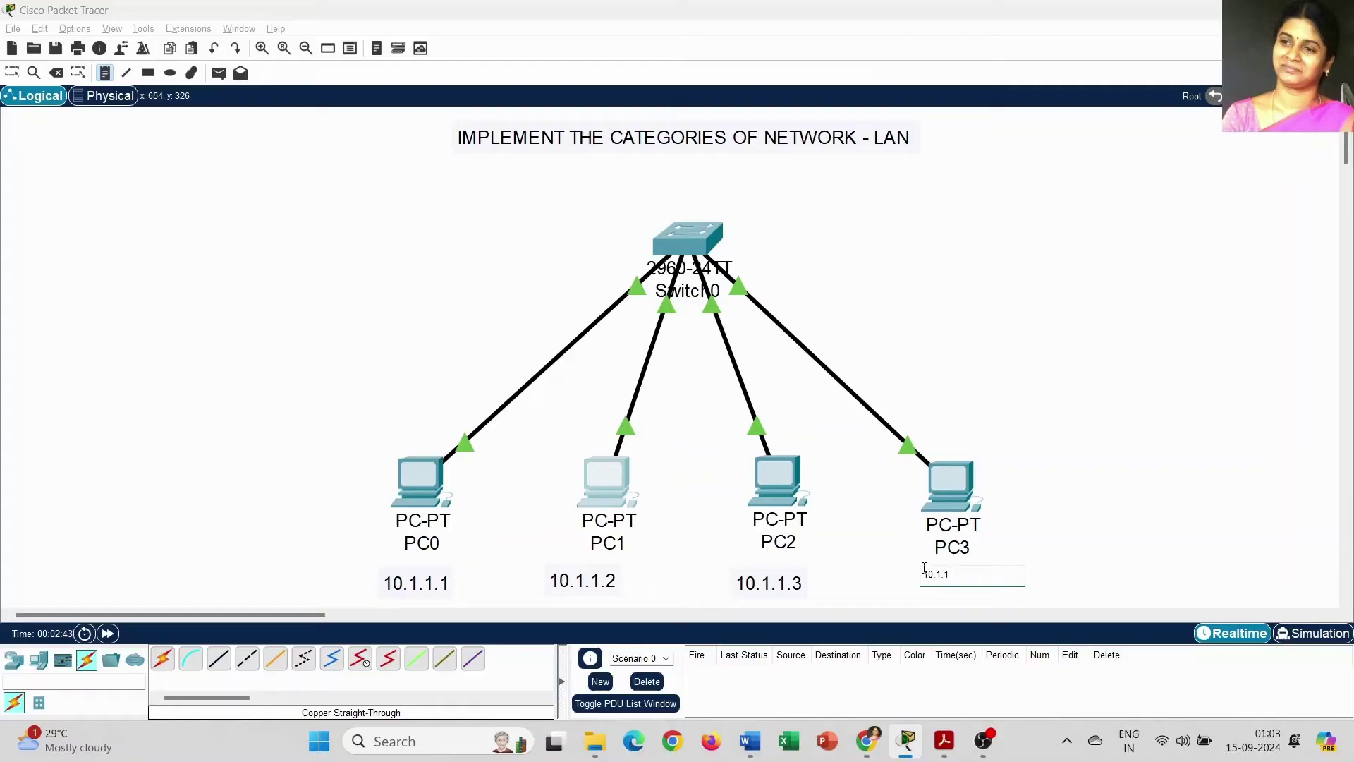
pyautogui.write('10.1.1.4')
pyautogui.press('Escape')
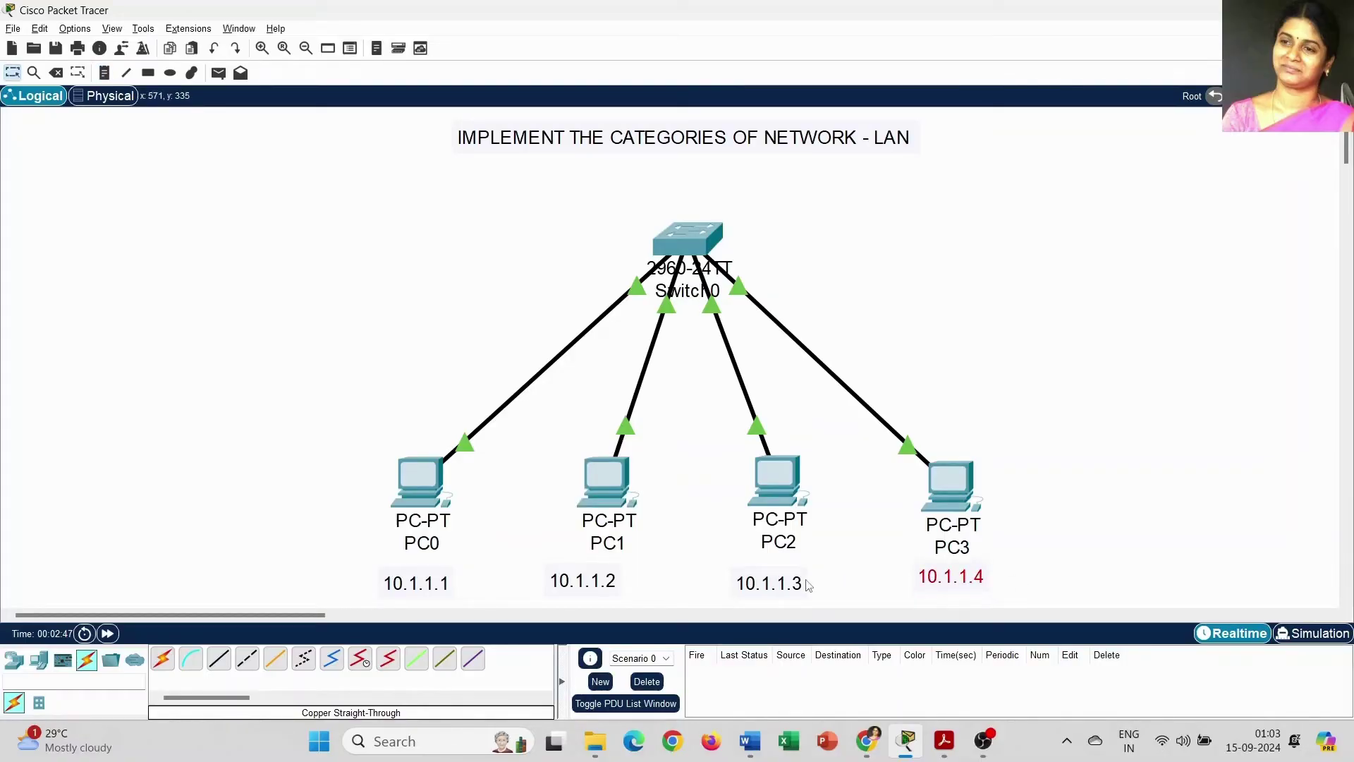
# Align the 10.1.1.3, 10.1.1.2 and 10.1.1.1 notes by shifting them slightly up and right
pyautogui.moveTo(795, 585); pyautogui.dragTo(805, 579)
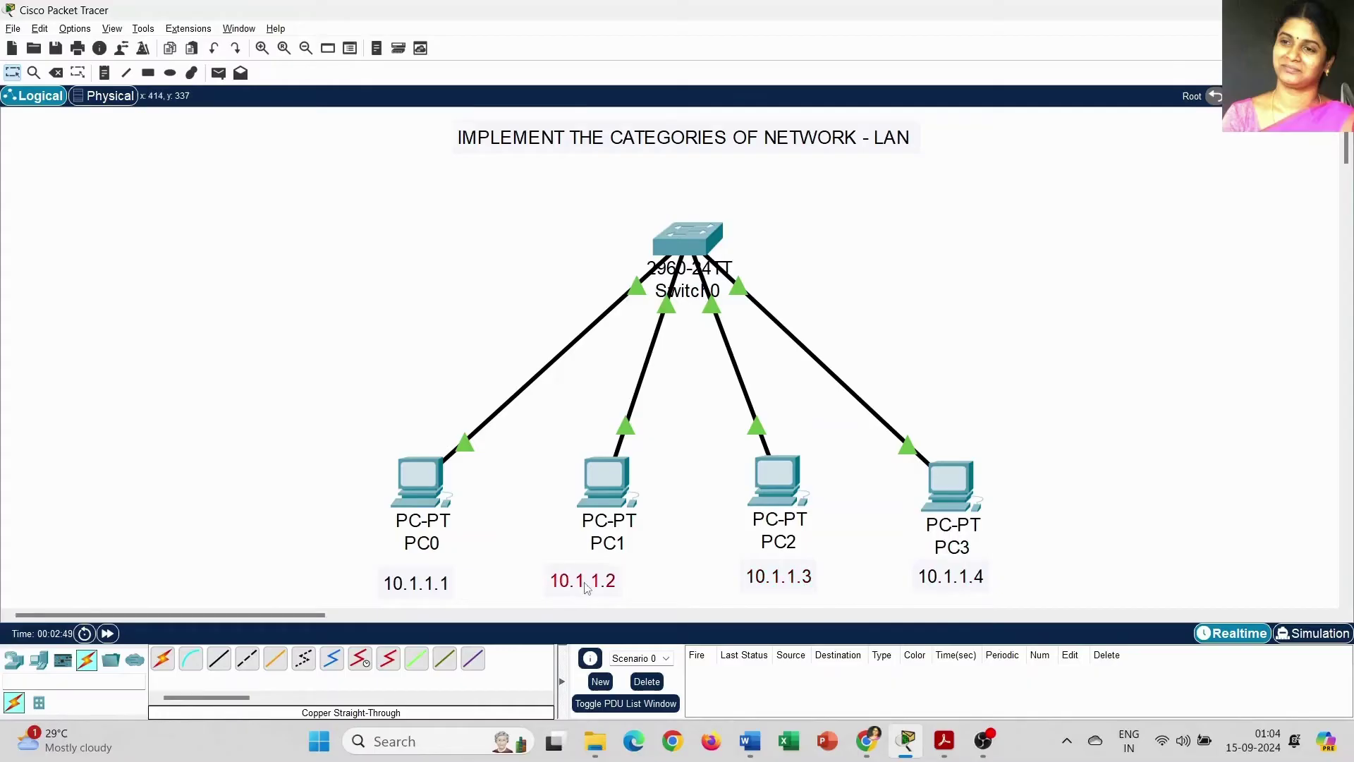
pyautogui.moveTo(584, 584); pyautogui.dragTo(598, 577)
pyautogui.moveTo(426, 591); pyautogui.dragTo(429, 584)
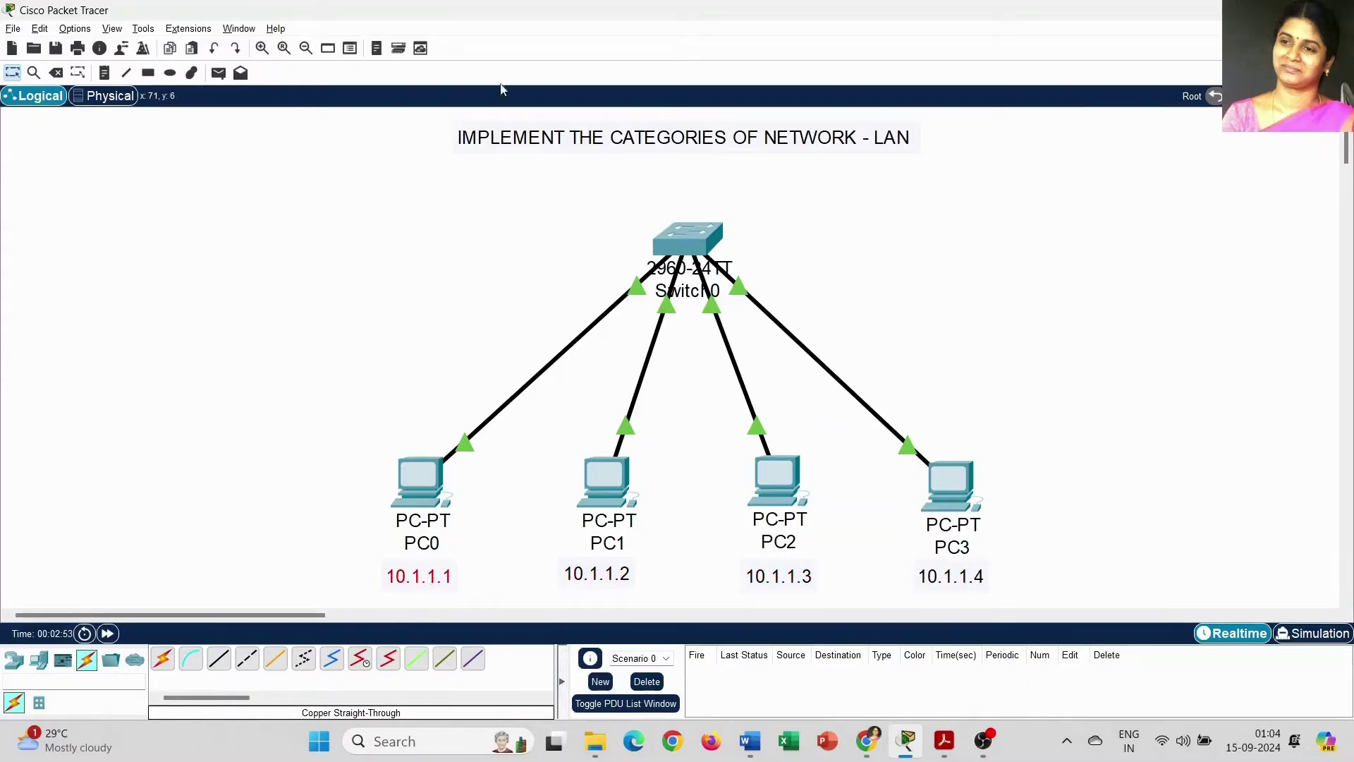
# Give PC0's FastEthernet0 a static IPv4 address with subnet mask 255.0.0.0
pyautogui.click(416, 486)
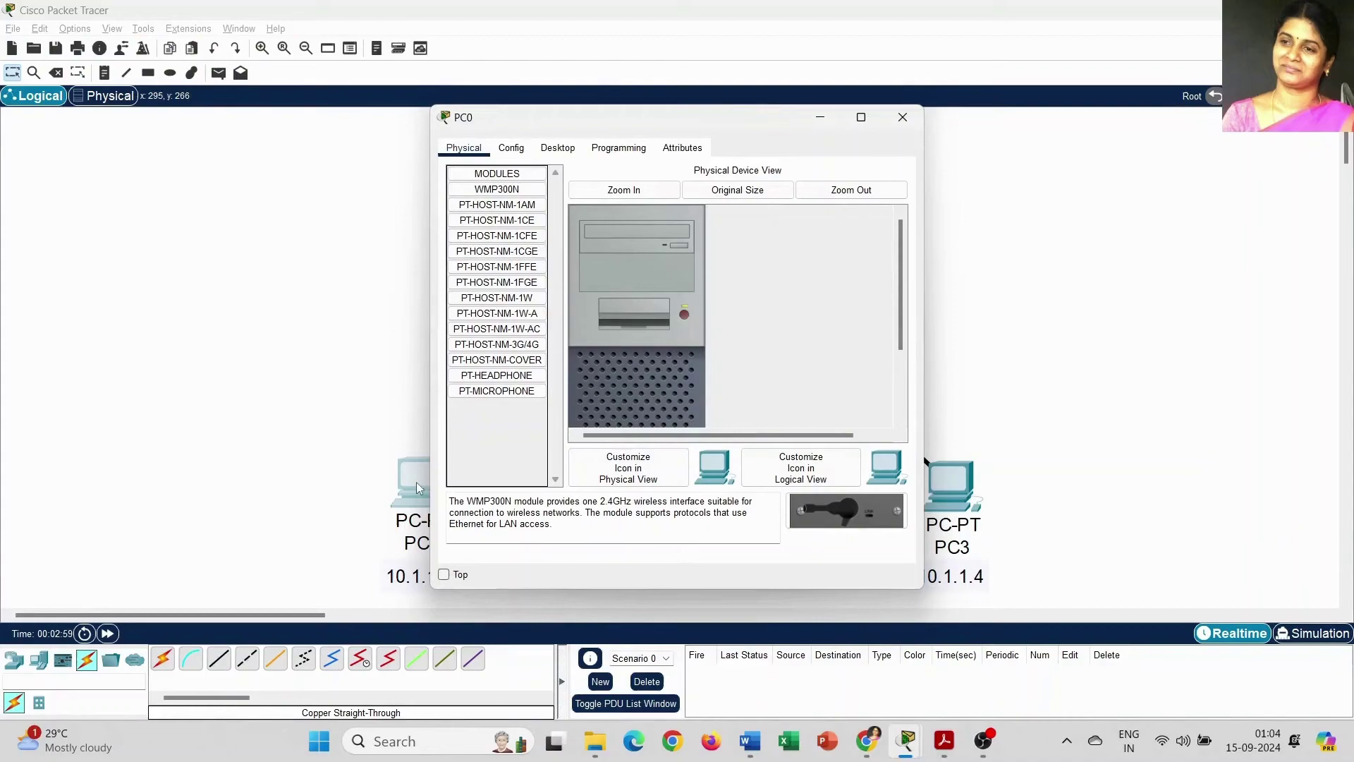
pyautogui.moveTo(716, 121); pyautogui.dragTo(1020, 134)
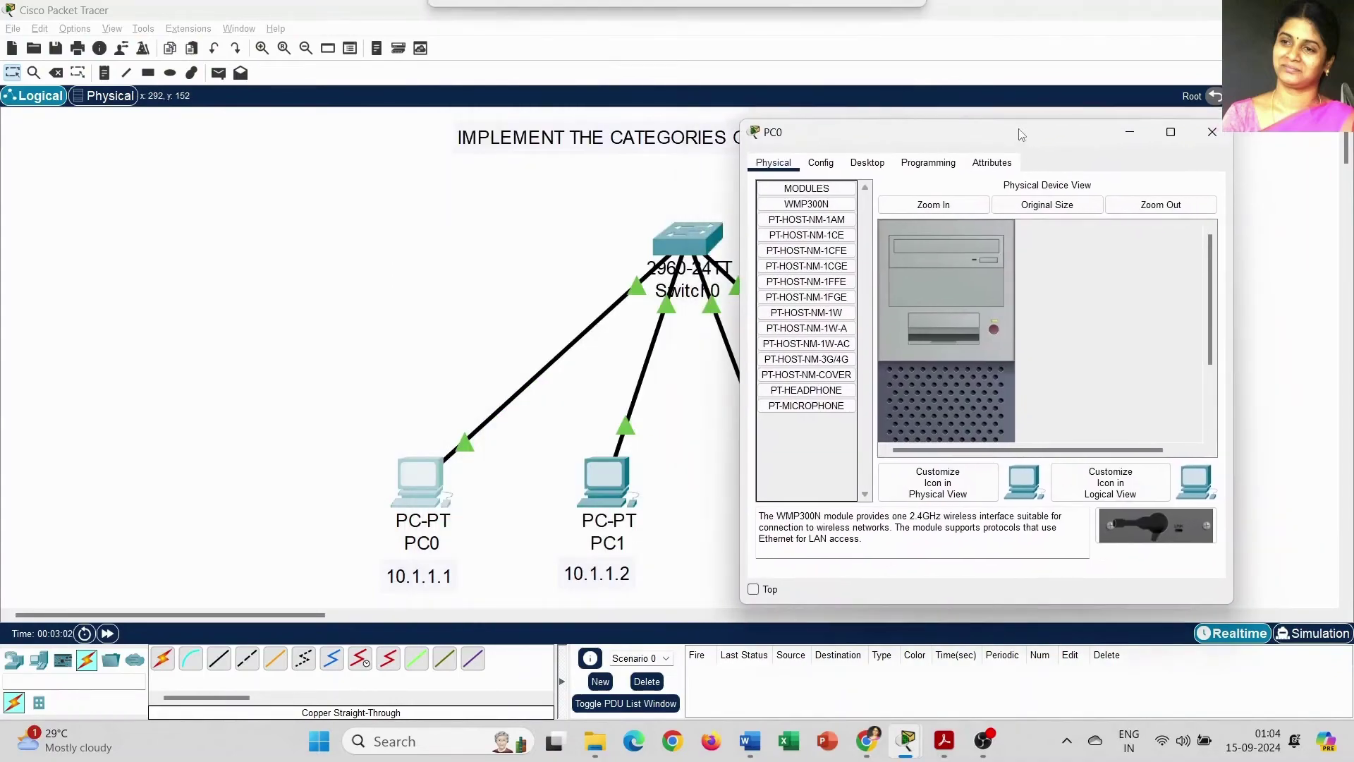
pyautogui.click(829, 163)
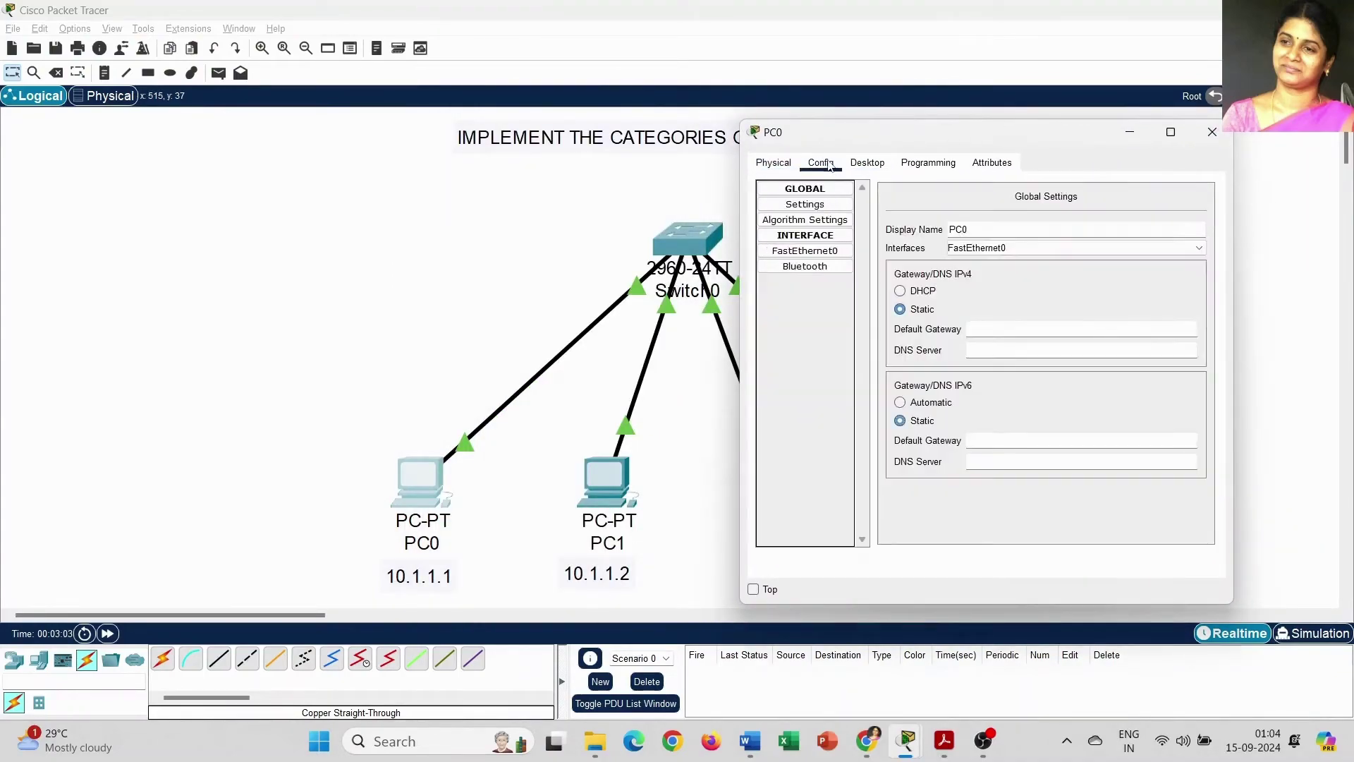
pyautogui.click(829, 254)
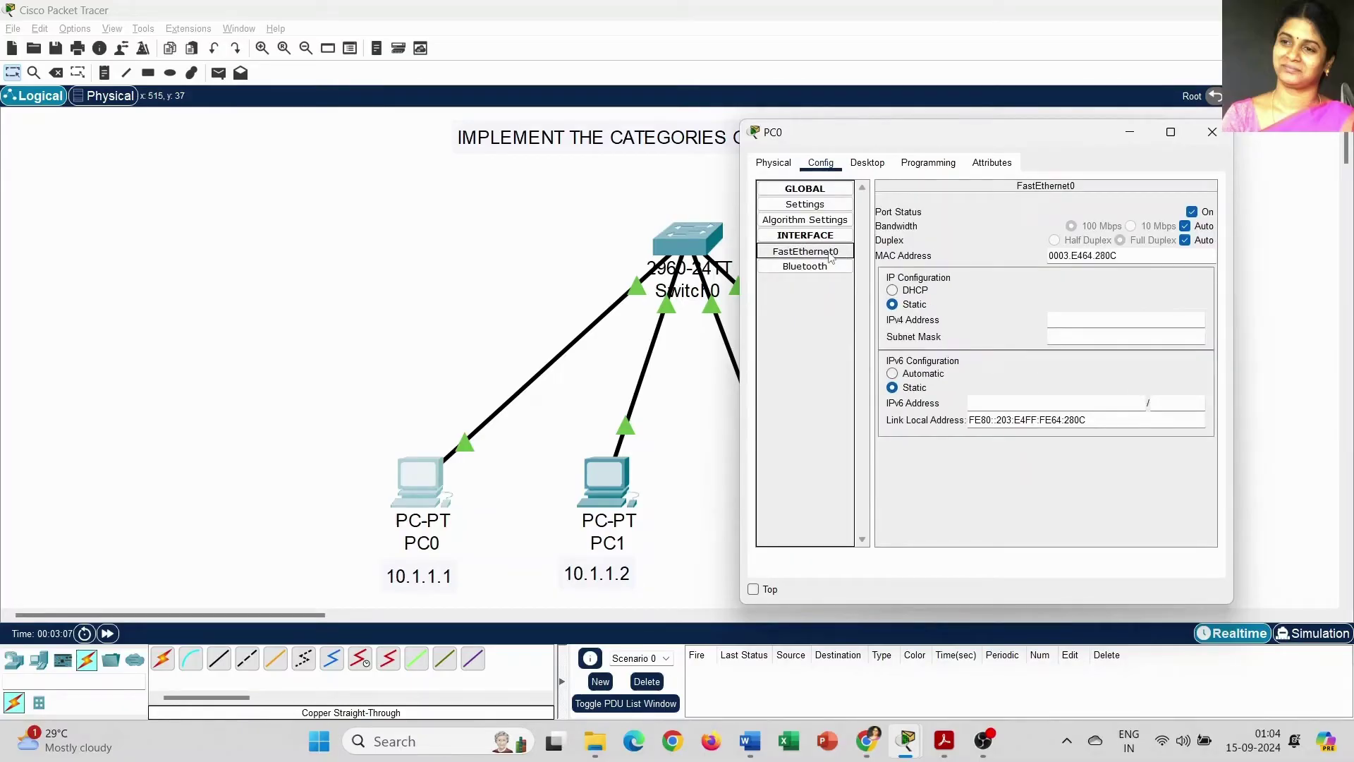
pyautogui.click(1103, 320)
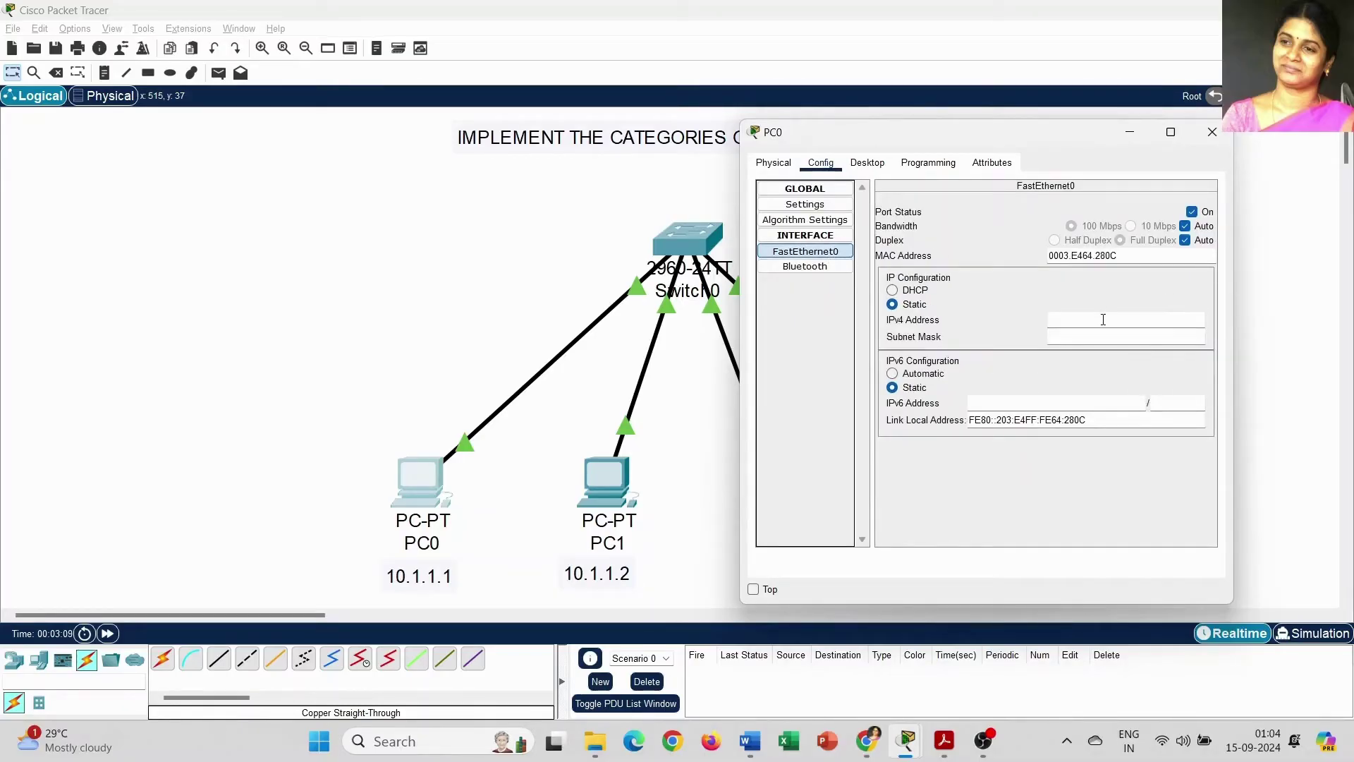
pyautogui.write('10.1.1.1')
pyautogui.click(1098, 336)
pyautogui.click(1212, 132)
# Set PC1's FastEthernet0 to static IPv4 10.1.1.2 with mask 255.0.0.0
pyautogui.doubleClick(606, 482)
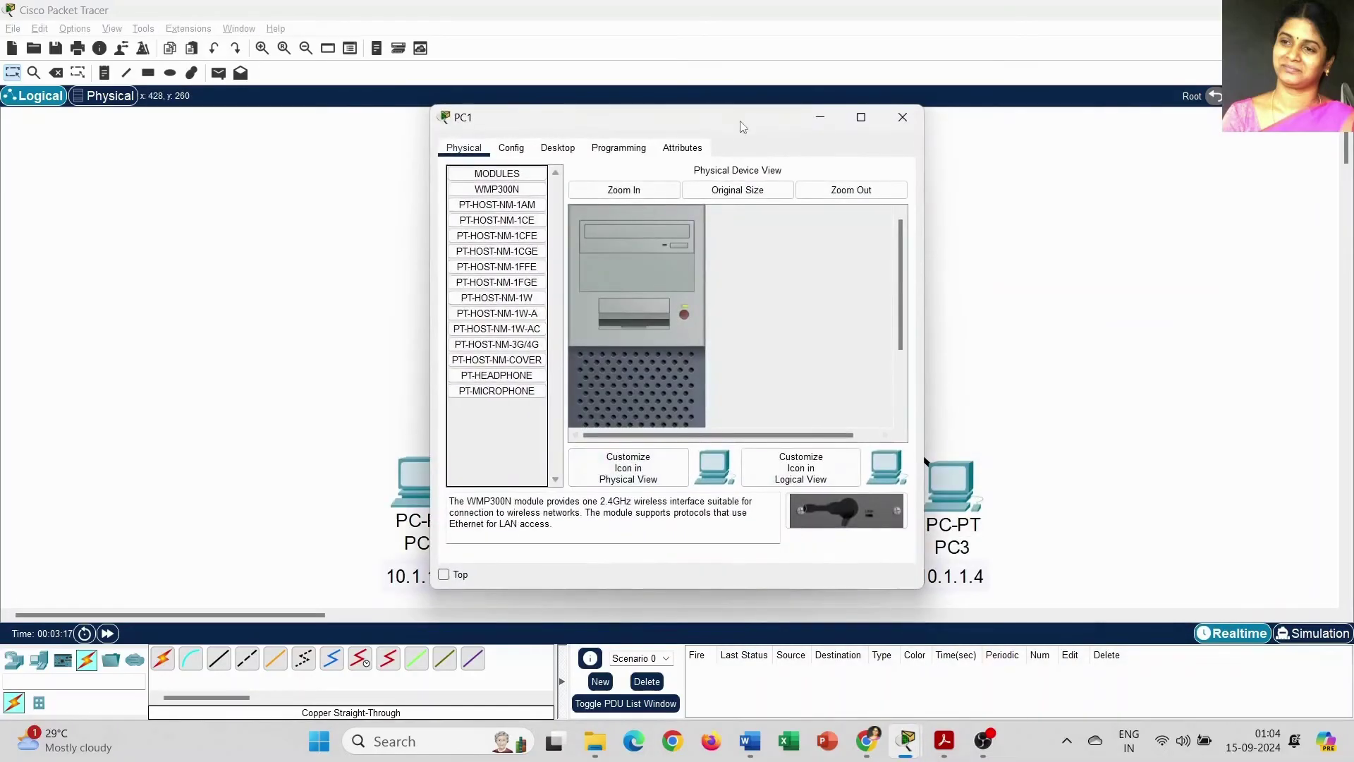
pyautogui.moveTo(738, 120); pyautogui.dragTo(347, 121)
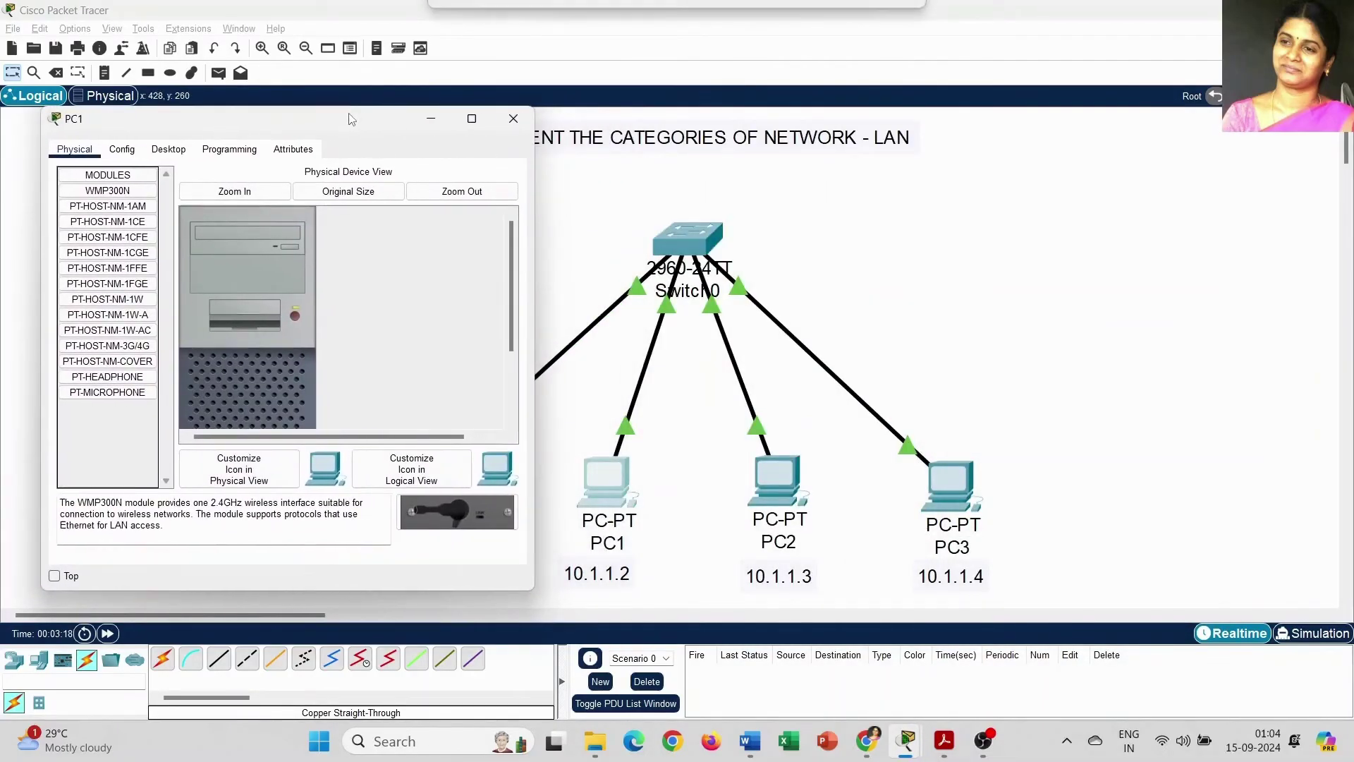
pyautogui.click(121, 149)
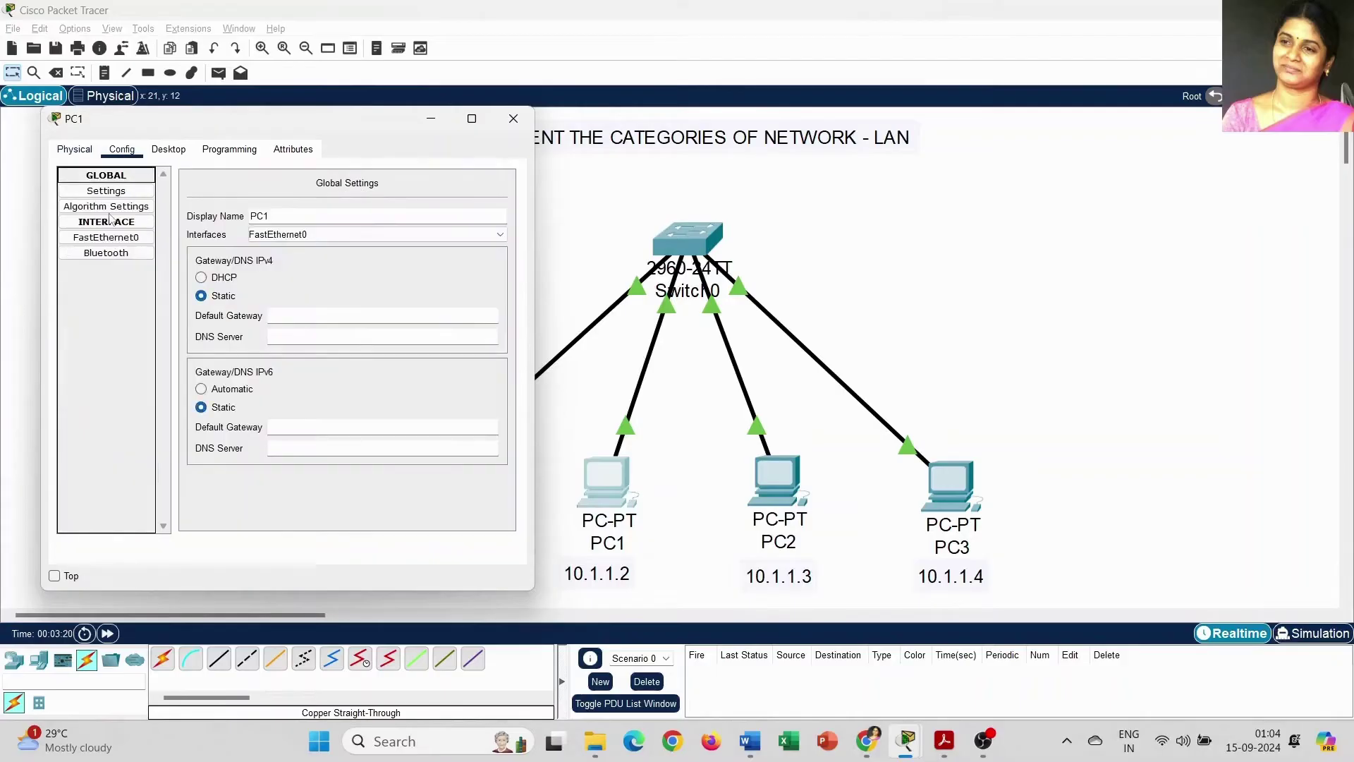
pyautogui.click(115, 240)
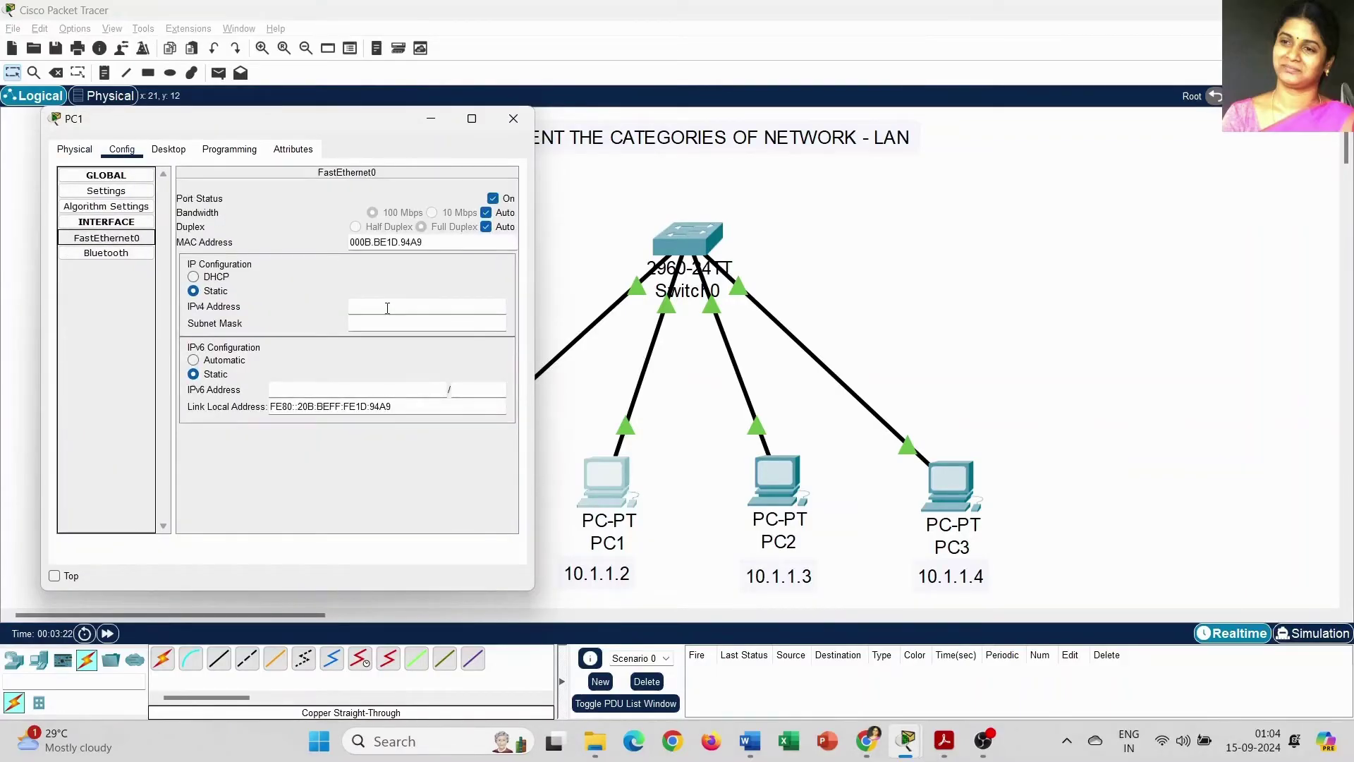
pyautogui.click(387, 307)
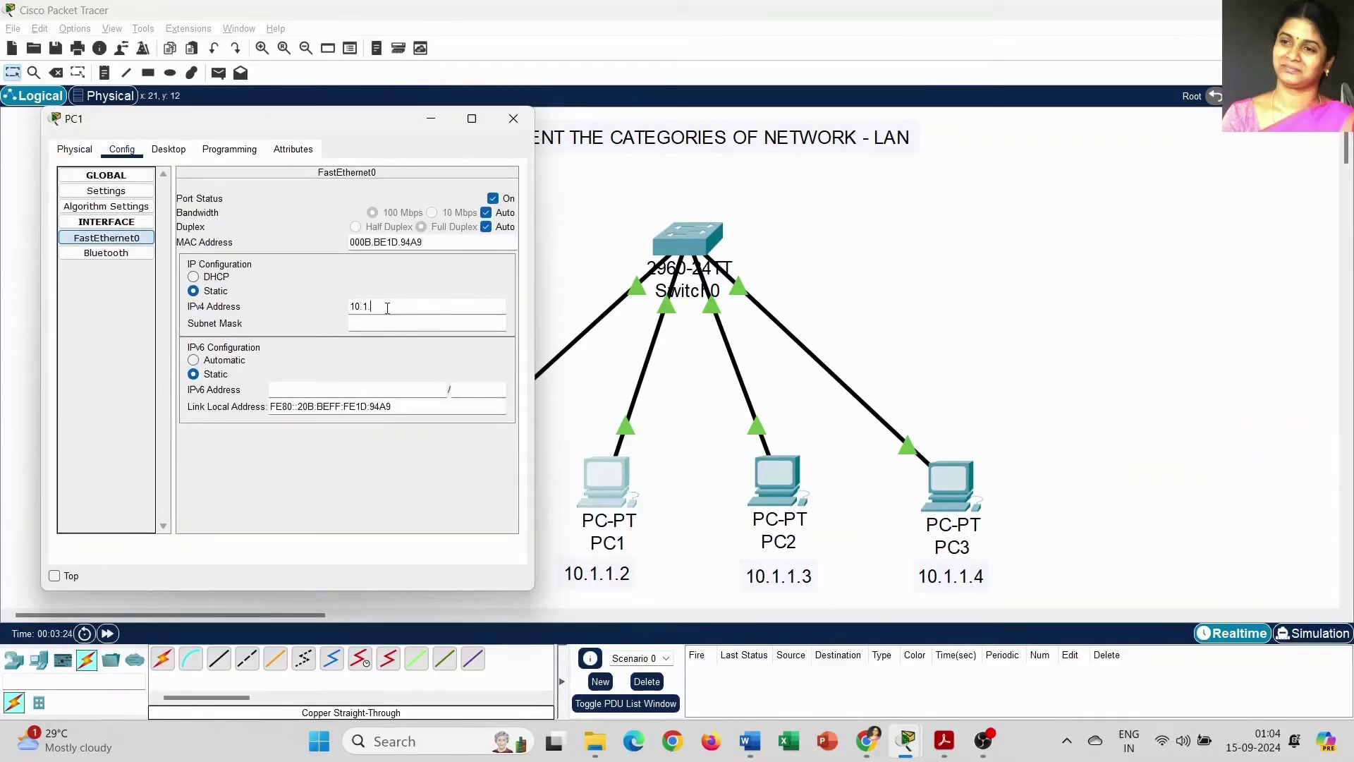
pyautogui.write('10.1.1.2')
pyautogui.click(392, 323)
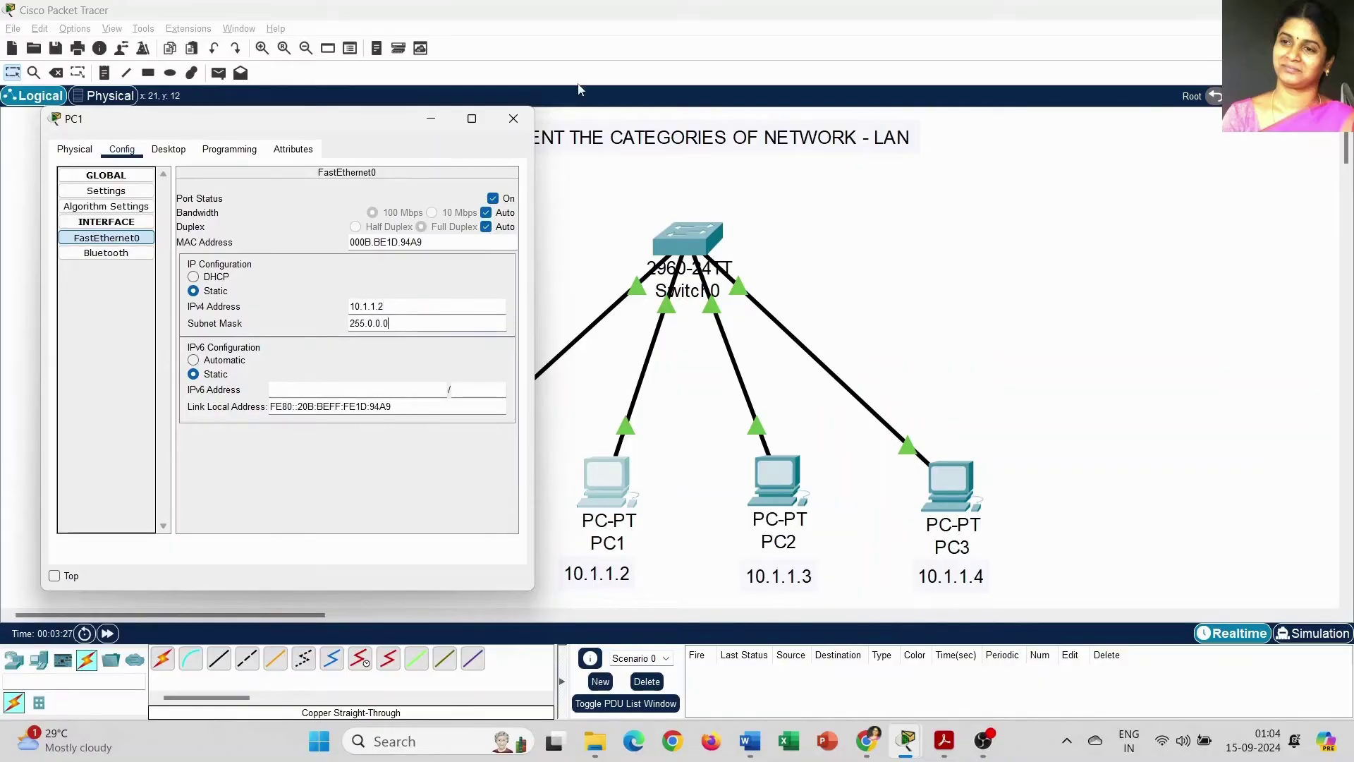
pyautogui.click(518, 118)
# Set PC2's FastEthernet0 to static IPv4 10.1.1.3 with mask 255.0.0.0
pyautogui.click(779, 483)
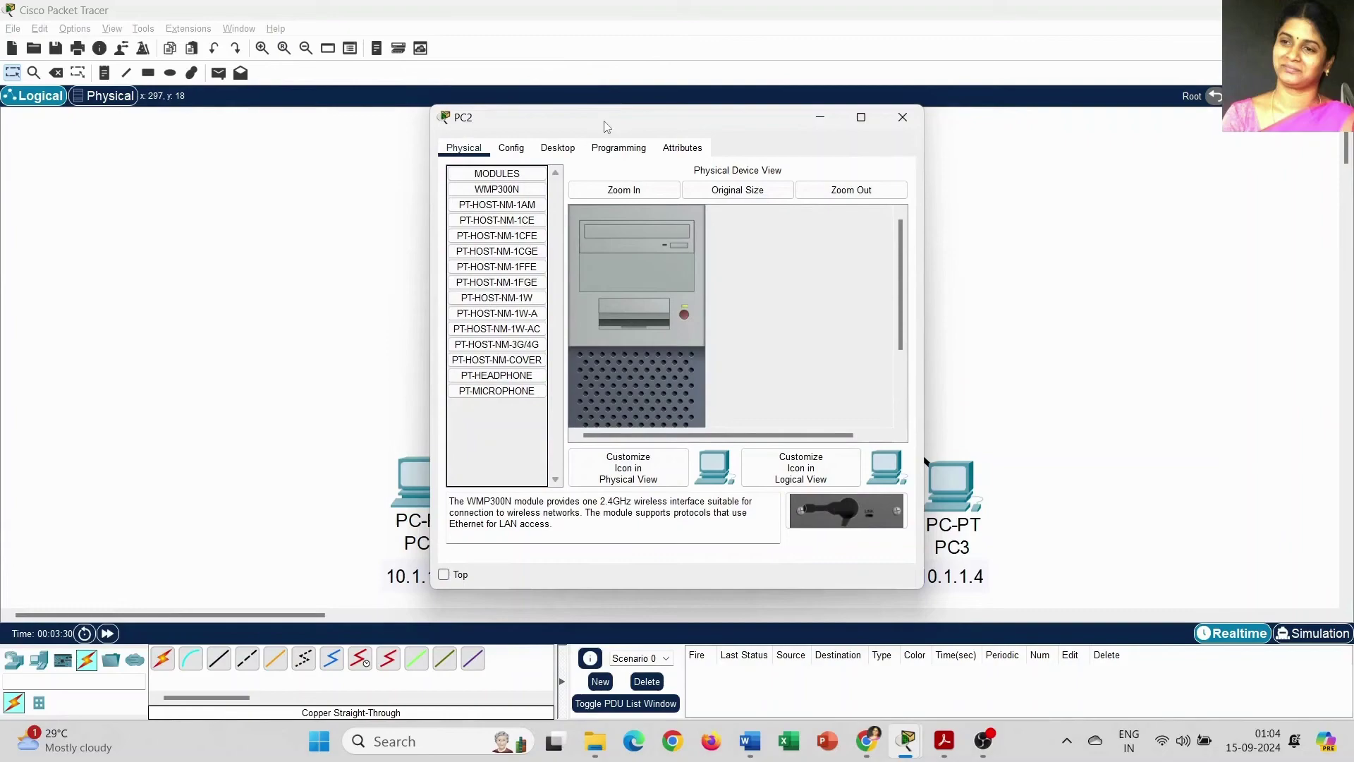
pyautogui.moveTo(675, 123); pyautogui.dragTo(291, 128)
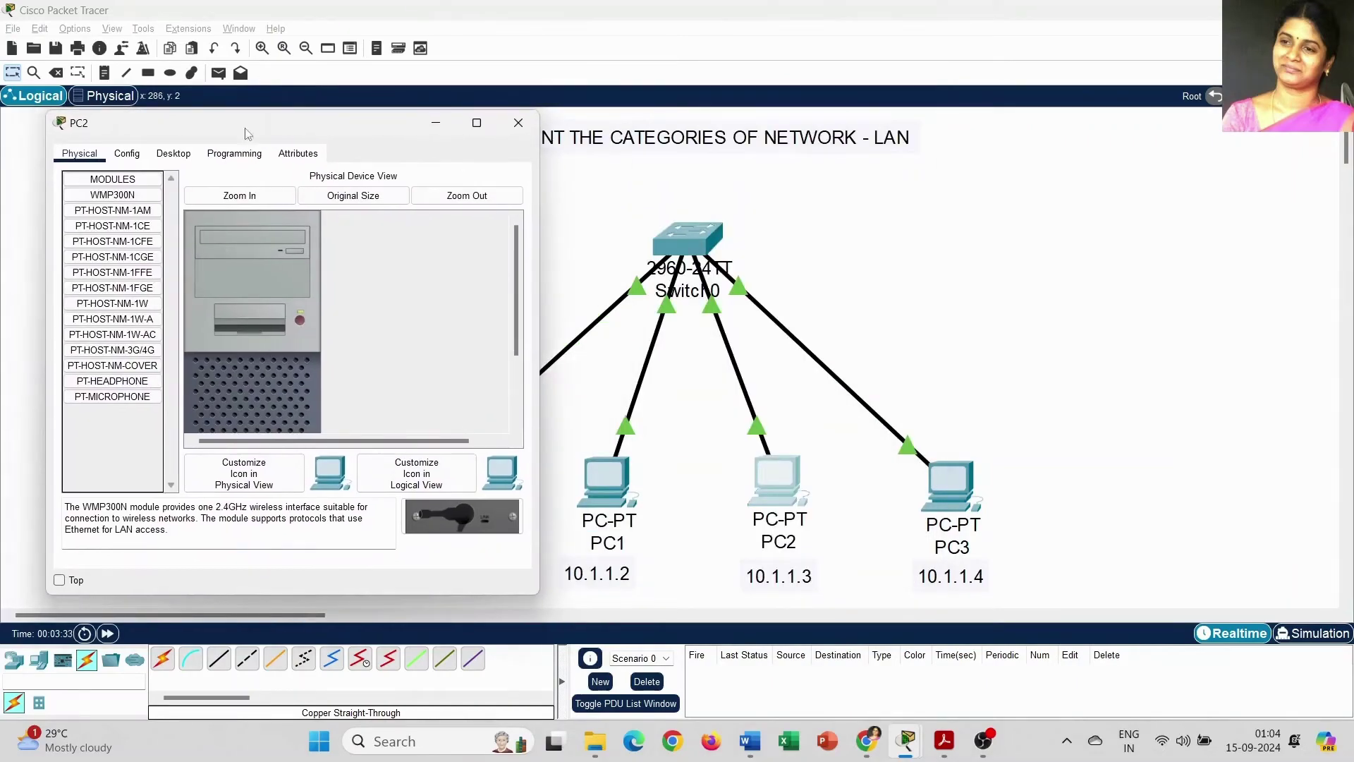
pyautogui.click(136, 160)
pyautogui.click(111, 241)
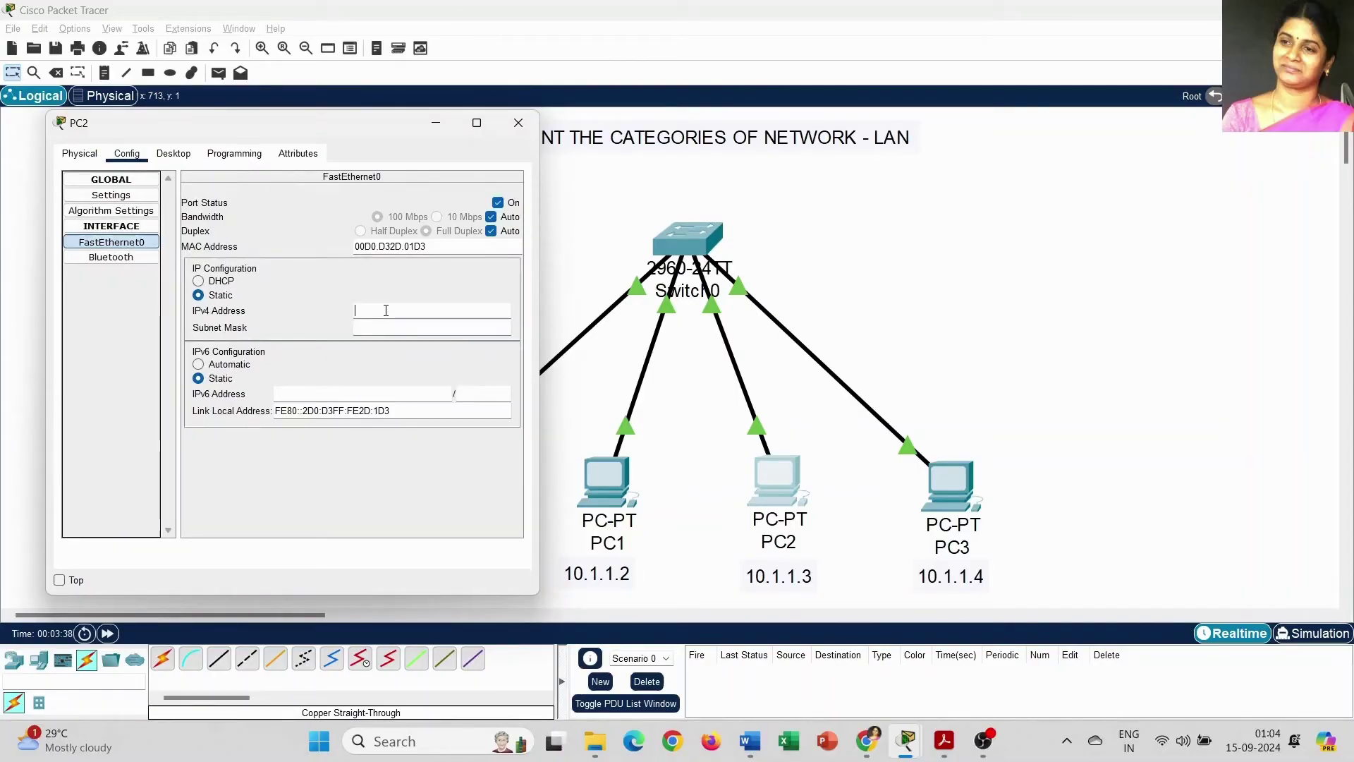
pyautogui.write('.1.1.3')
pyautogui.click(395, 328)
pyautogui.click(528, 123)
# Set PC3's FastEthernet0 to static IPv4 10.1.1.4 with mask 255.0.0.0
pyautogui.click(951, 480)
pyautogui.moveTo(712, 127); pyautogui.dragTo(409, 139)
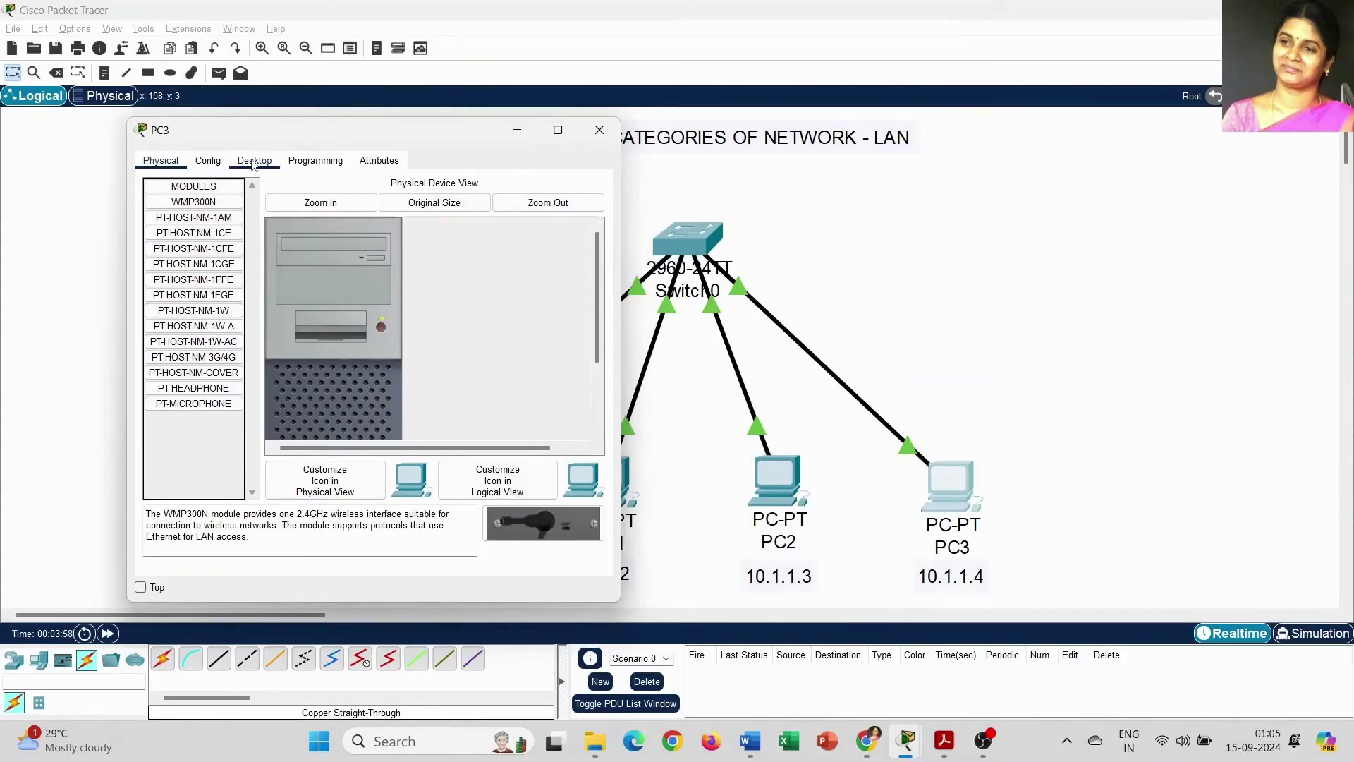
pyautogui.click(206, 163)
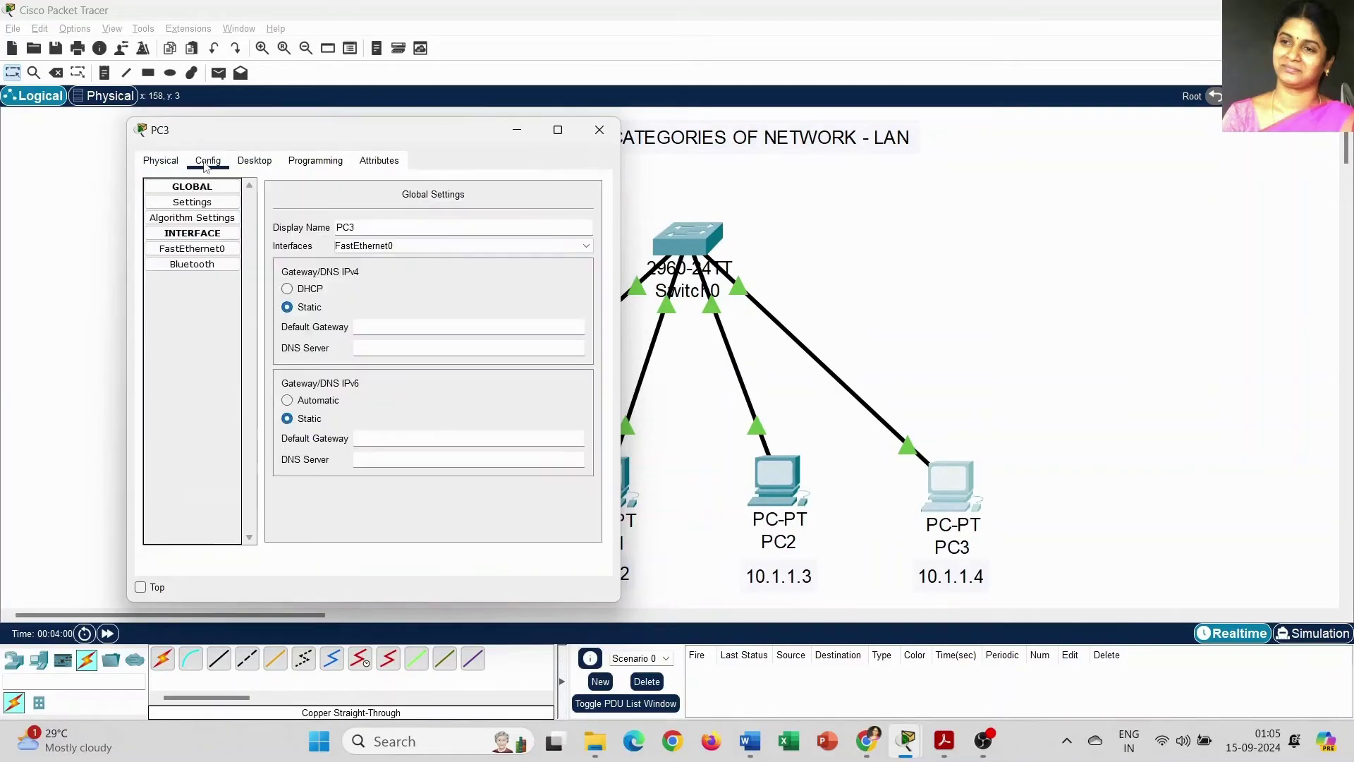
pyautogui.click(192, 249)
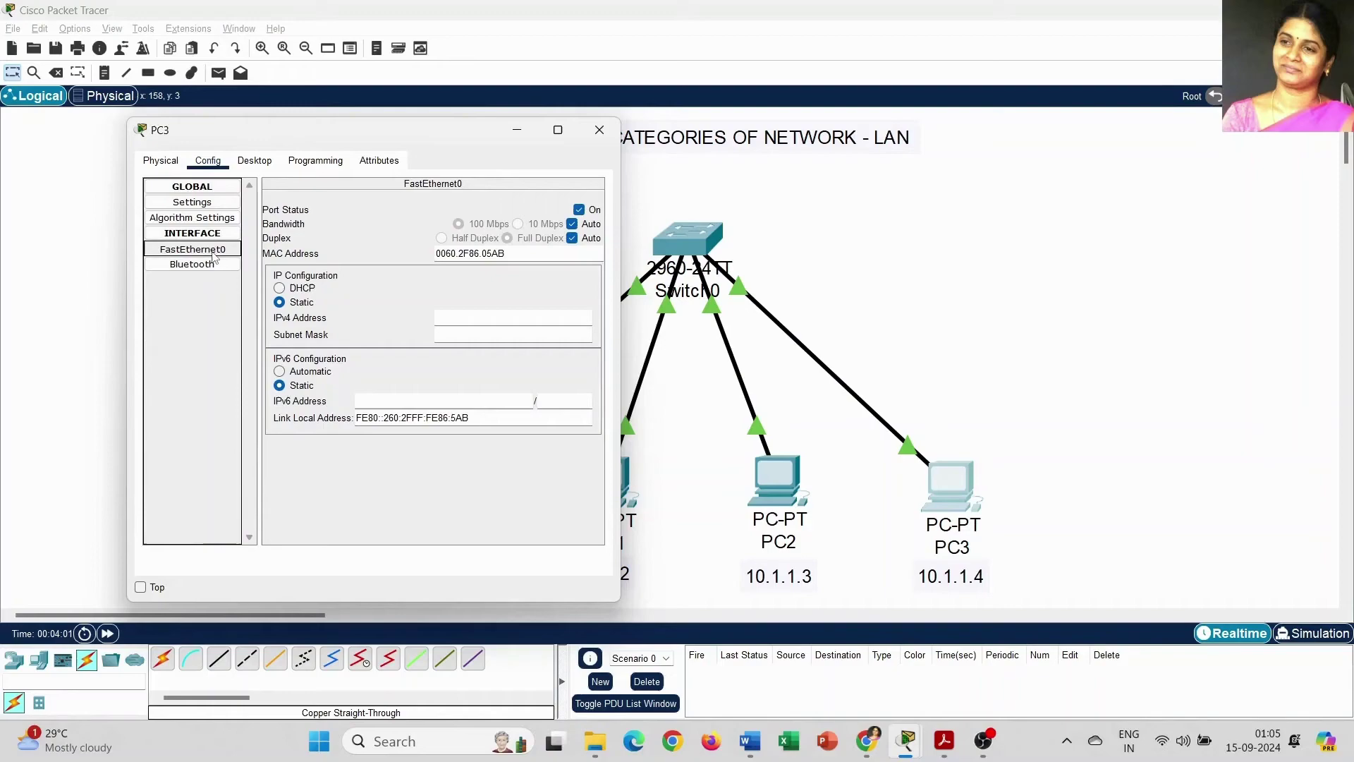
pyautogui.click(484, 318)
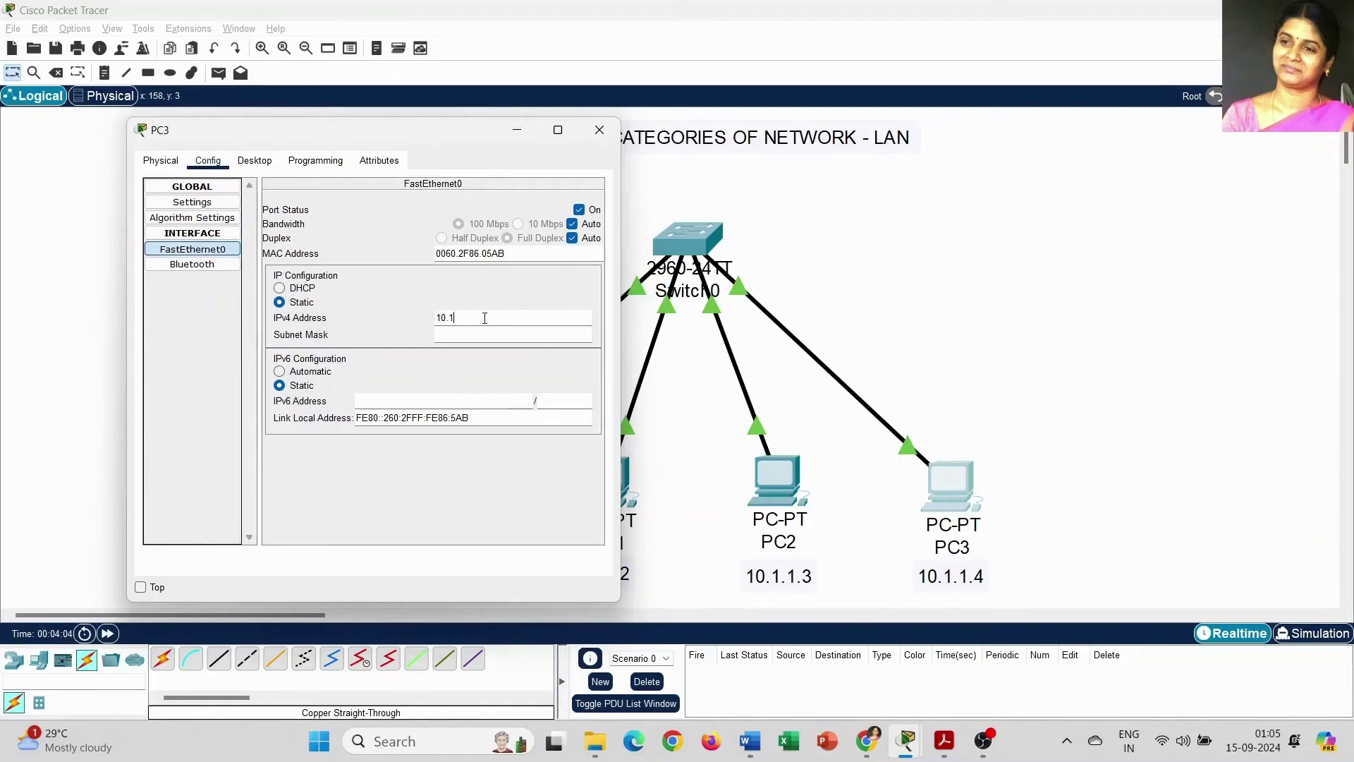
pyautogui.write('10.1.1.4')
pyautogui.click(471, 335)
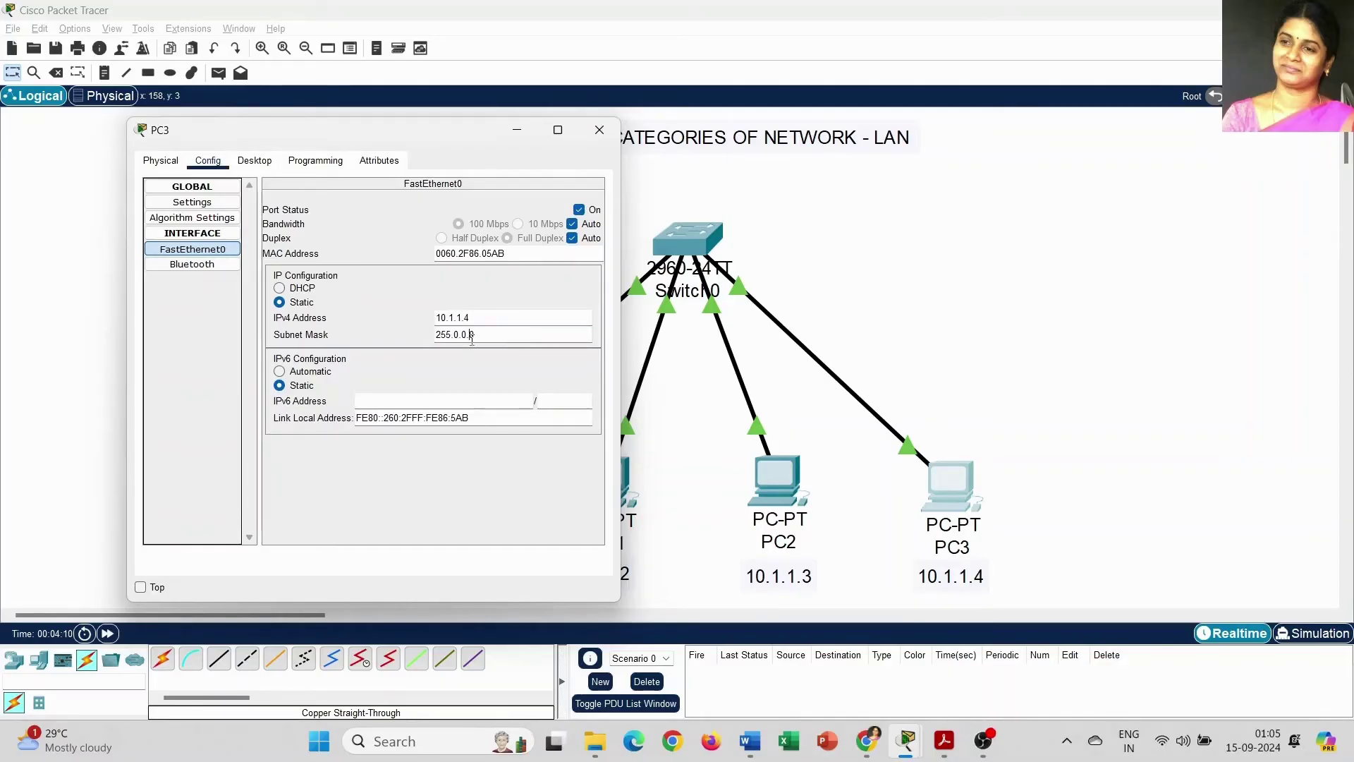
pyautogui.click(600, 131)
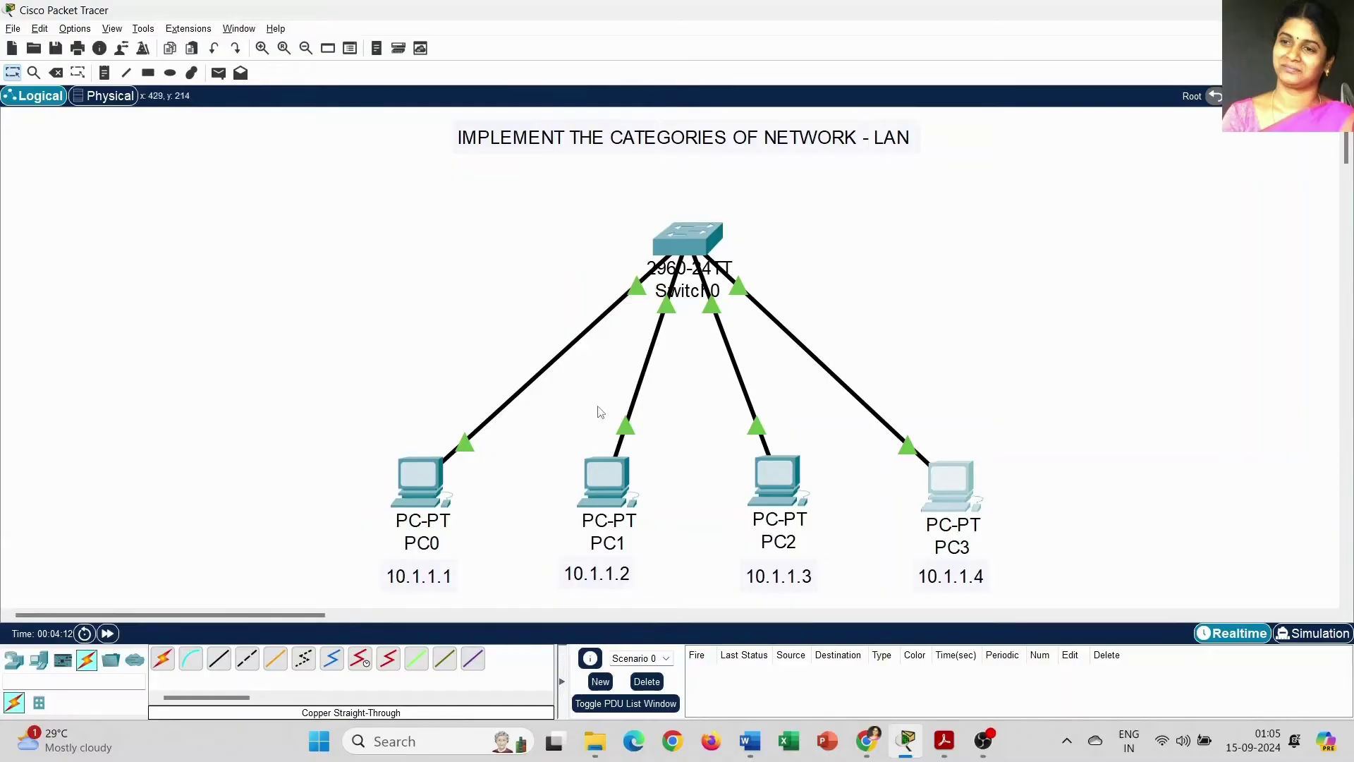
# Nudge PC0, its 10.1.1.1 label and Switch0 into tidier positions
pyautogui.moveTo(426, 480); pyautogui.dragTo(442, 471)
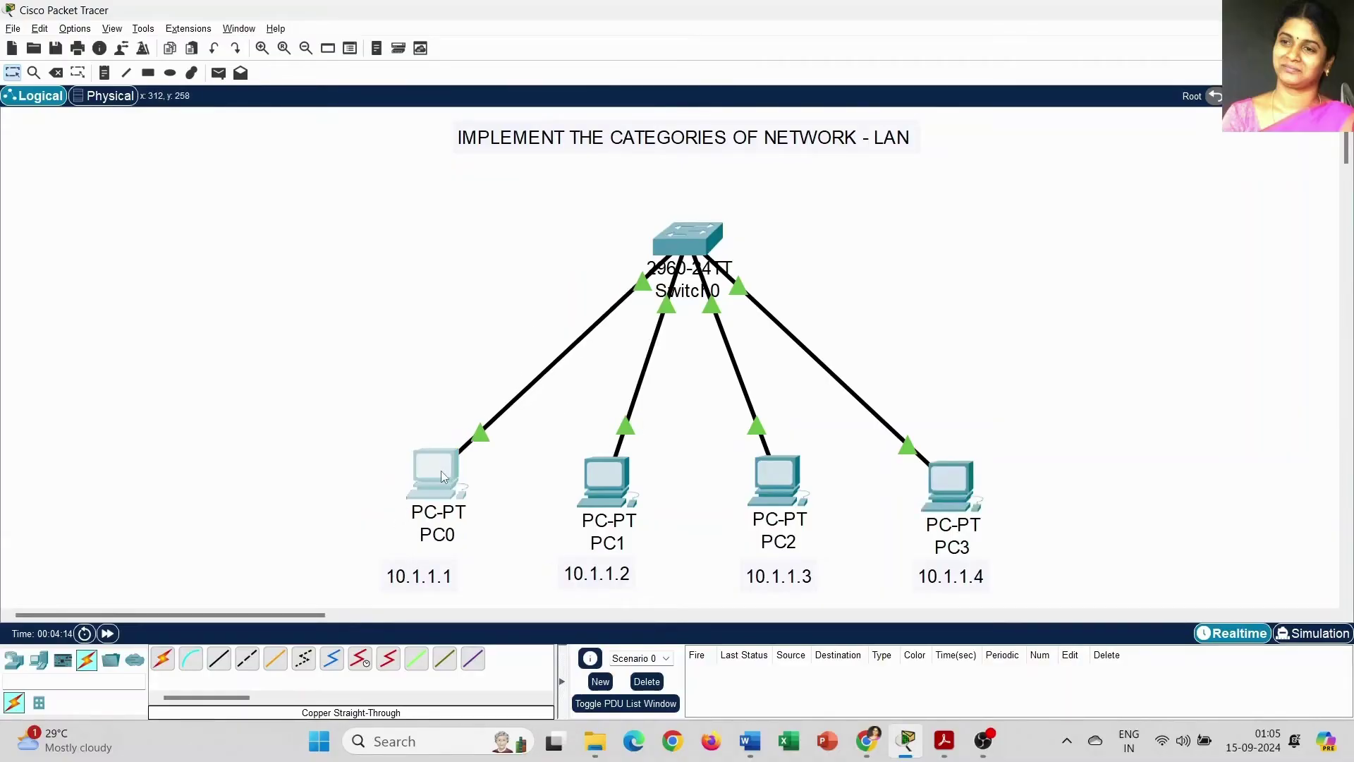
pyautogui.moveTo(432, 572); pyautogui.dragTo(443, 568)
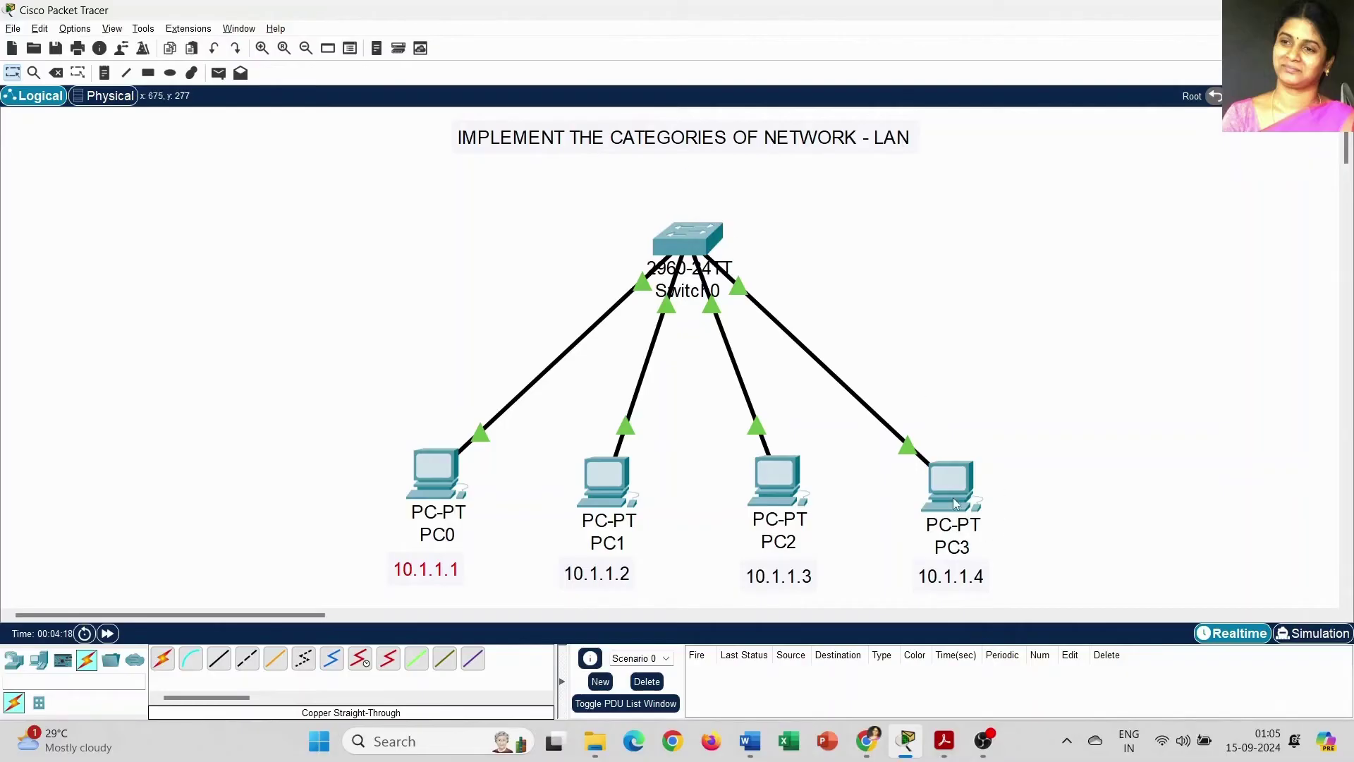
pyautogui.click(697, 245)
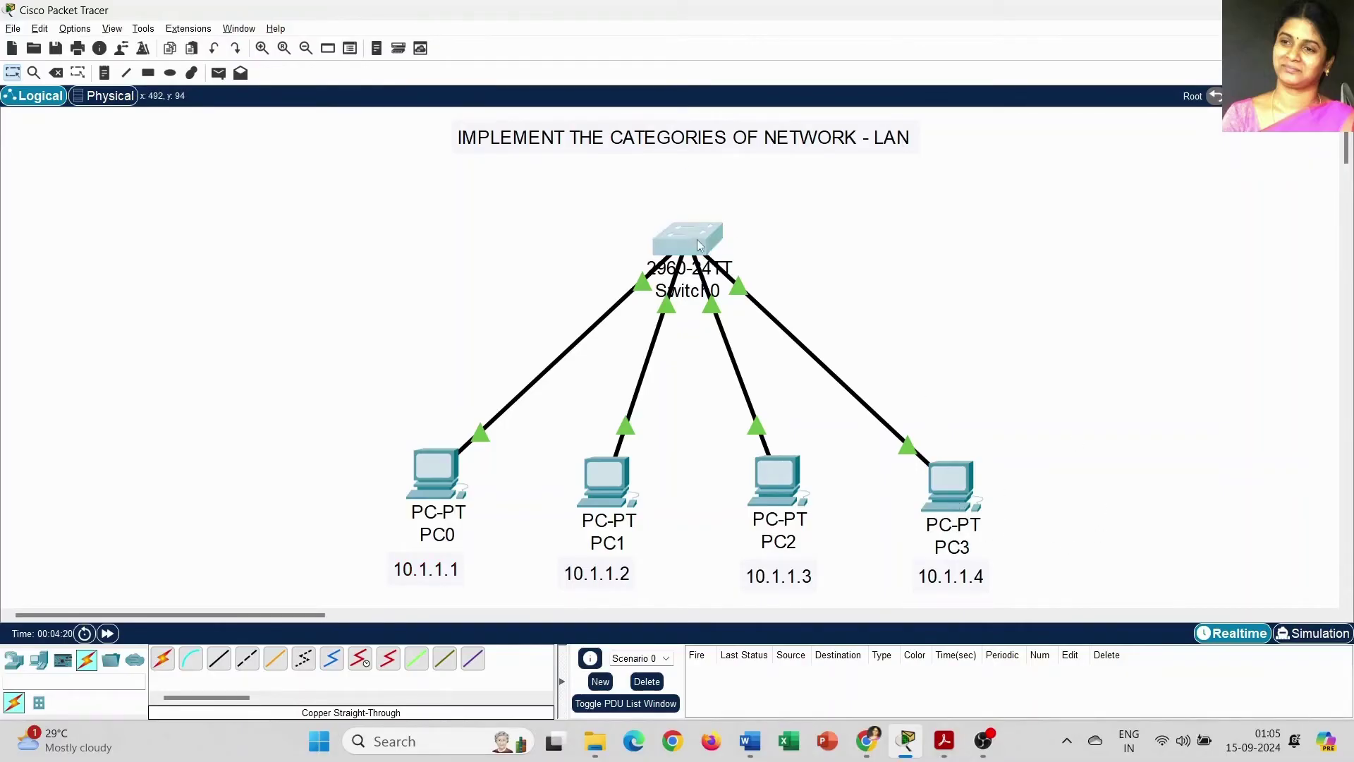
pyautogui.moveTo(698, 245); pyautogui.dragTo(716, 243)
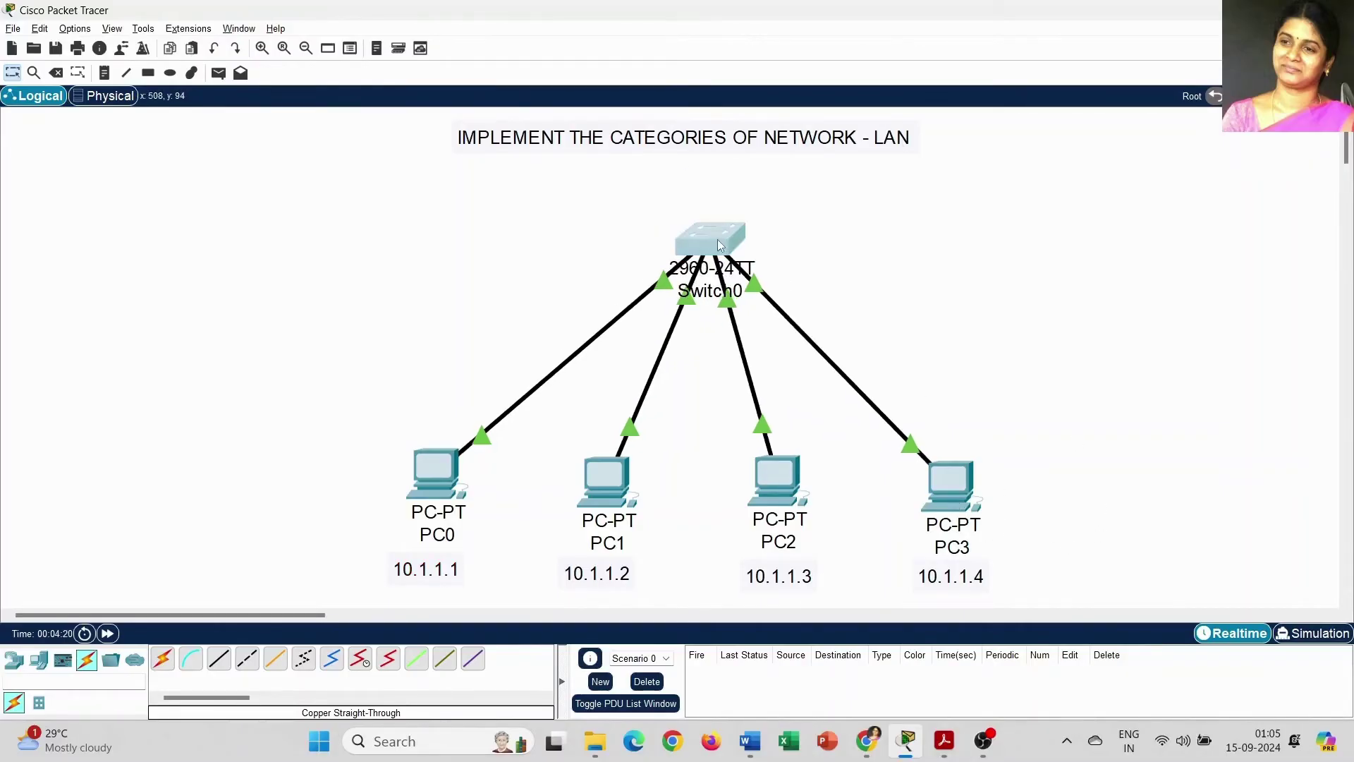
# Send simple PDU pings from PC0 to PC2, PC3 to PC1, and PC1 to PC2
pyautogui.click(219, 75)
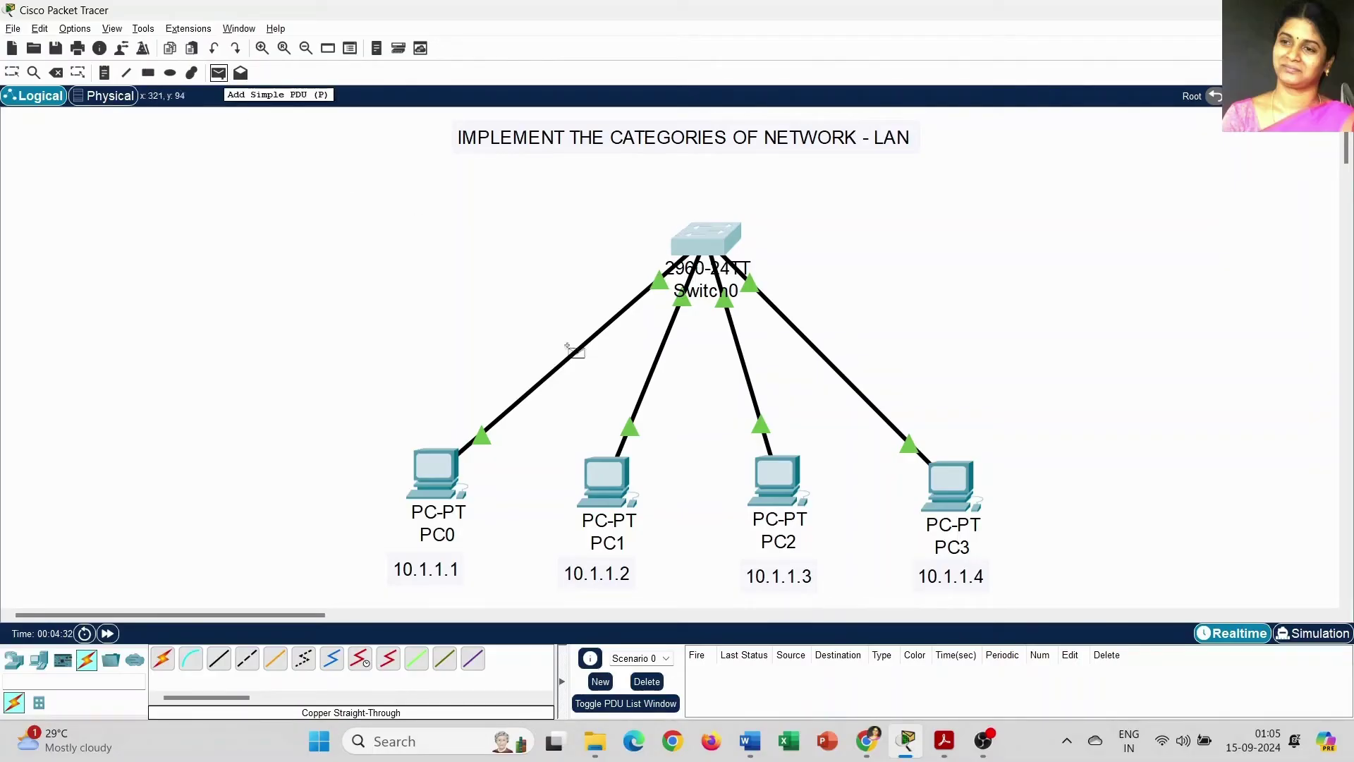
pyautogui.click(428, 466)
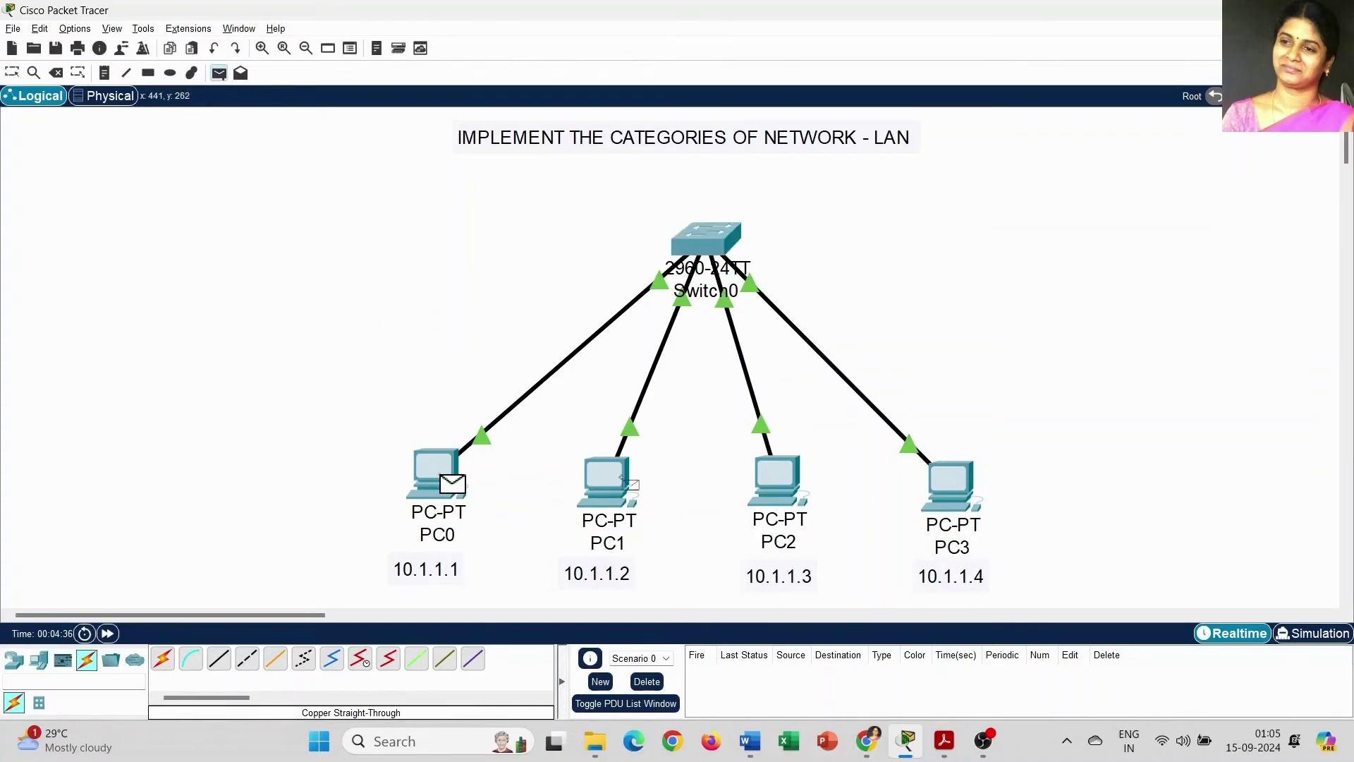
pyautogui.click(776, 480)
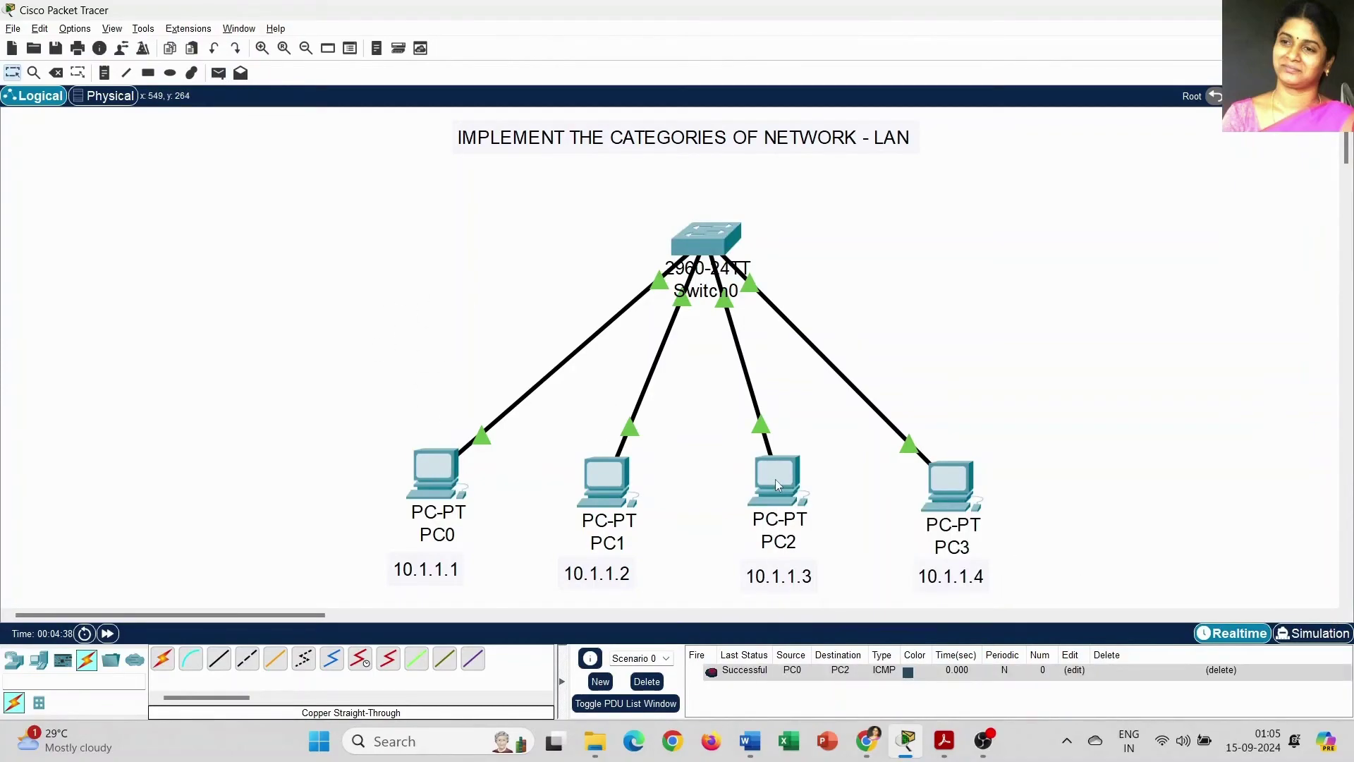
pyautogui.click(218, 73)
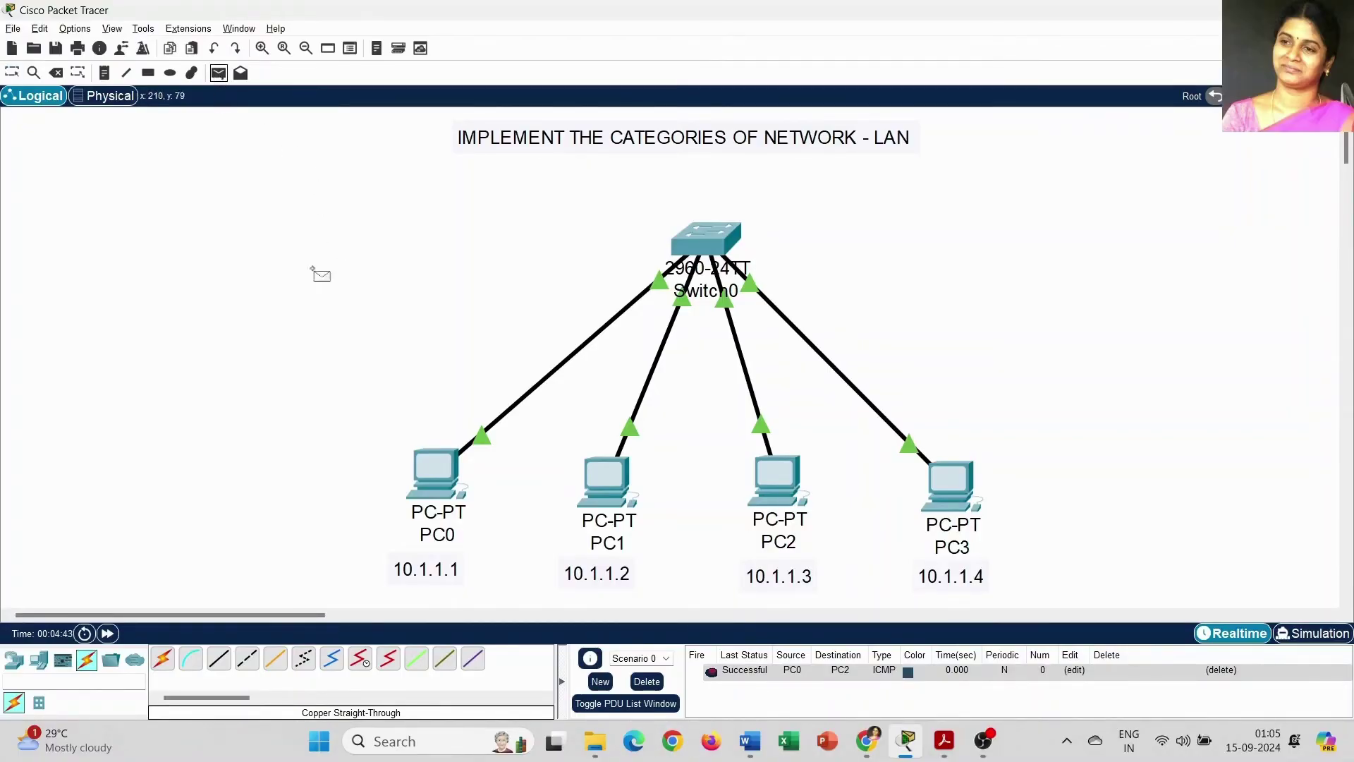
pyautogui.click(953, 482)
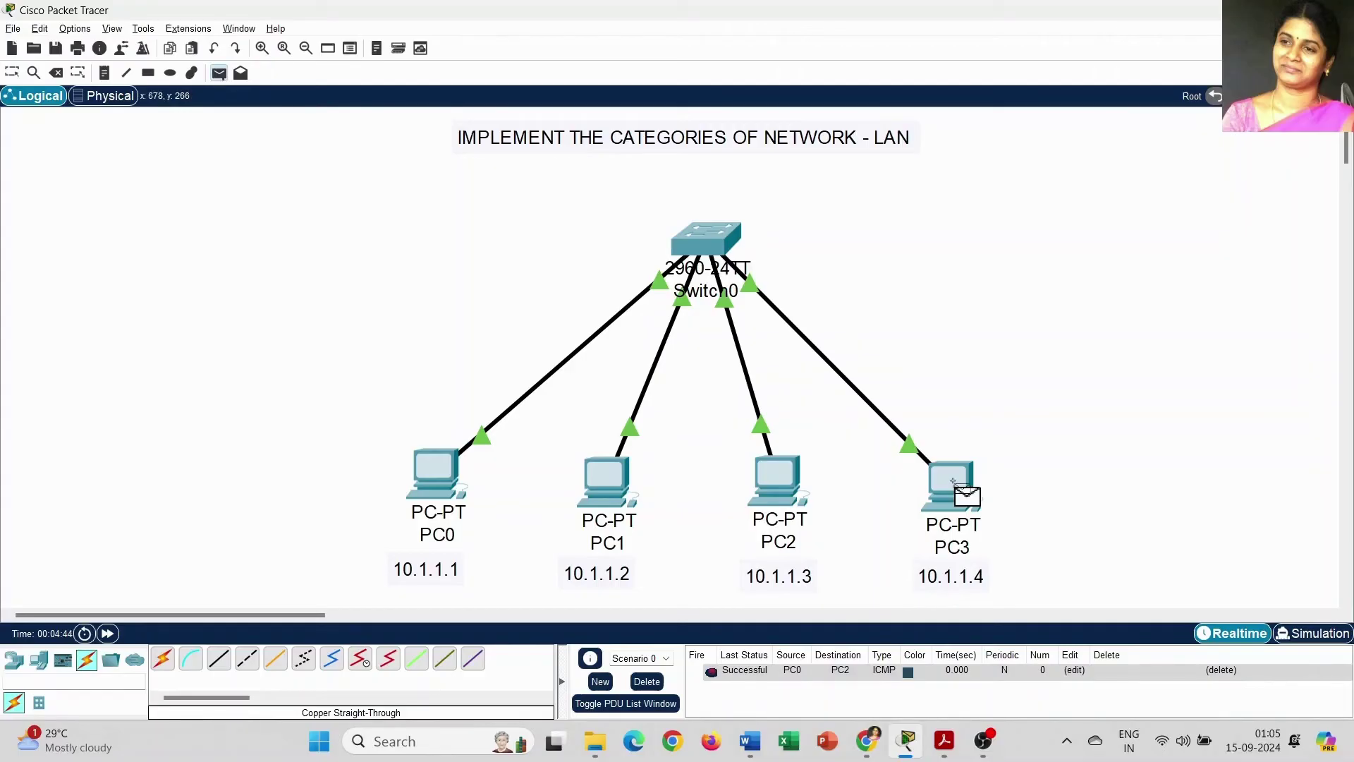
pyautogui.click(611, 474)
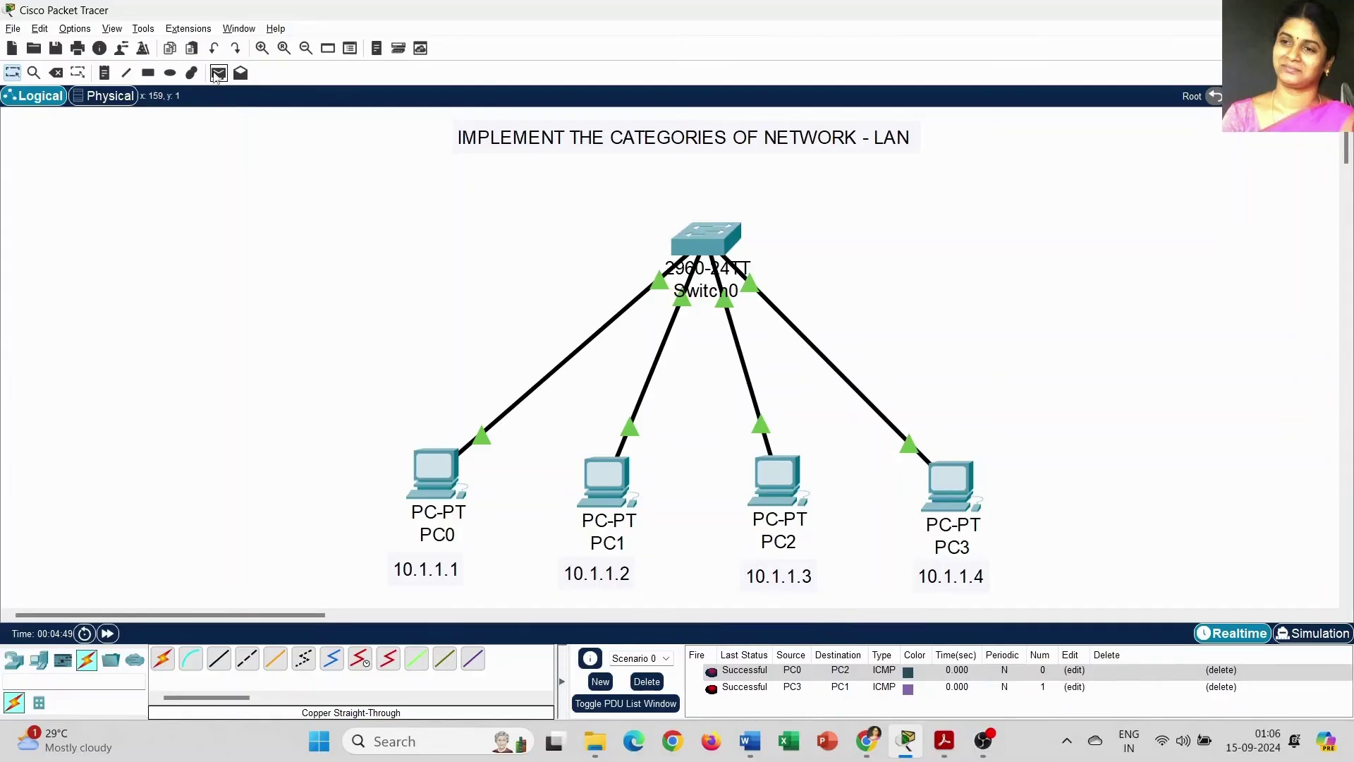
pyautogui.click(218, 72)
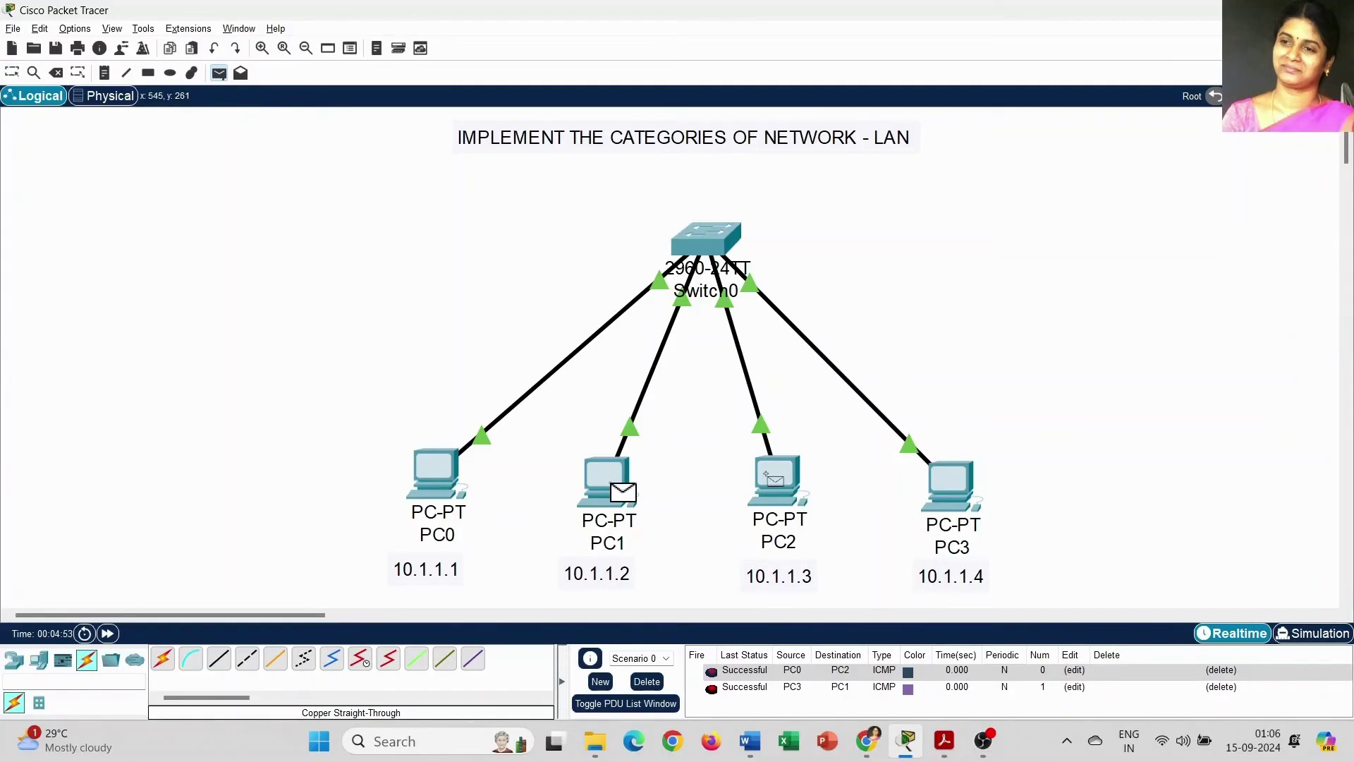
pyautogui.click(770, 478)
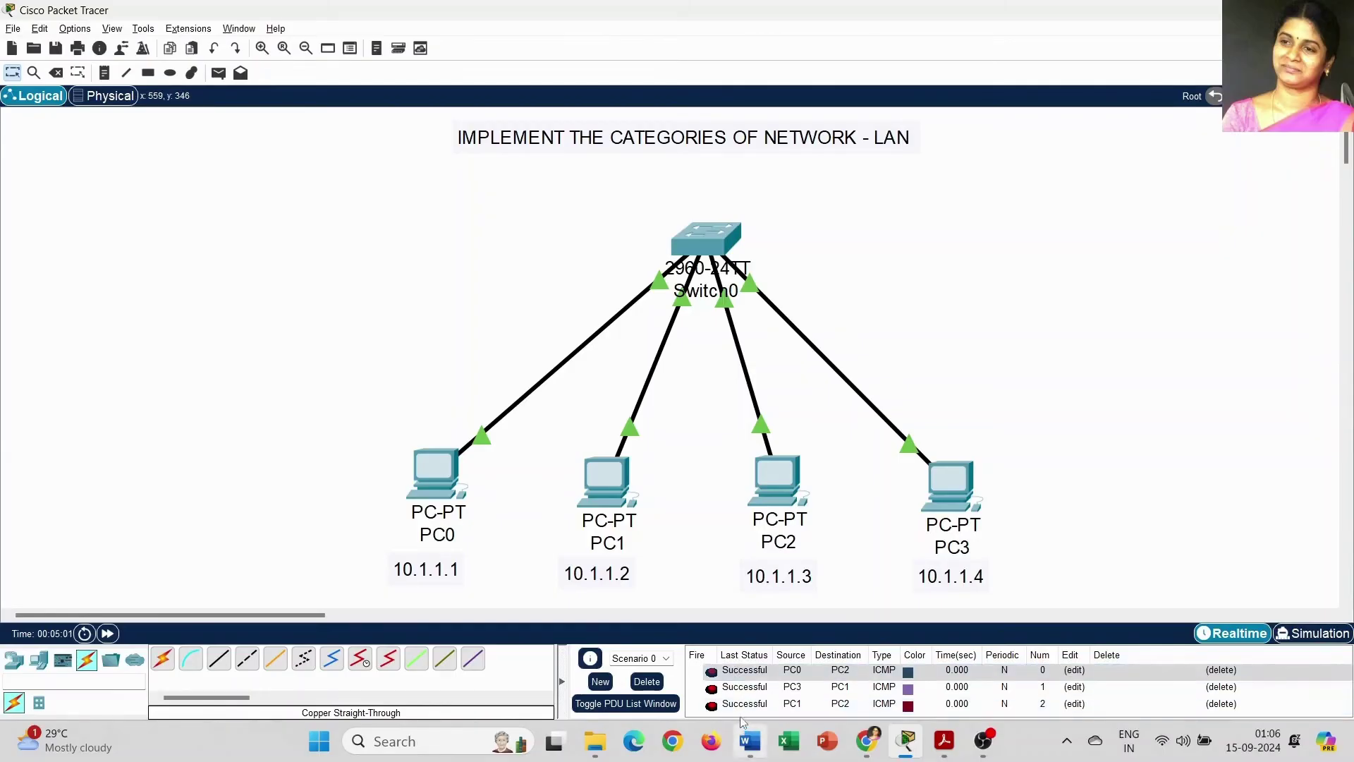
# Switch to Simulation mode and play the three pings through Switch0 repeatedly until captured
pyautogui.click(1313, 634)
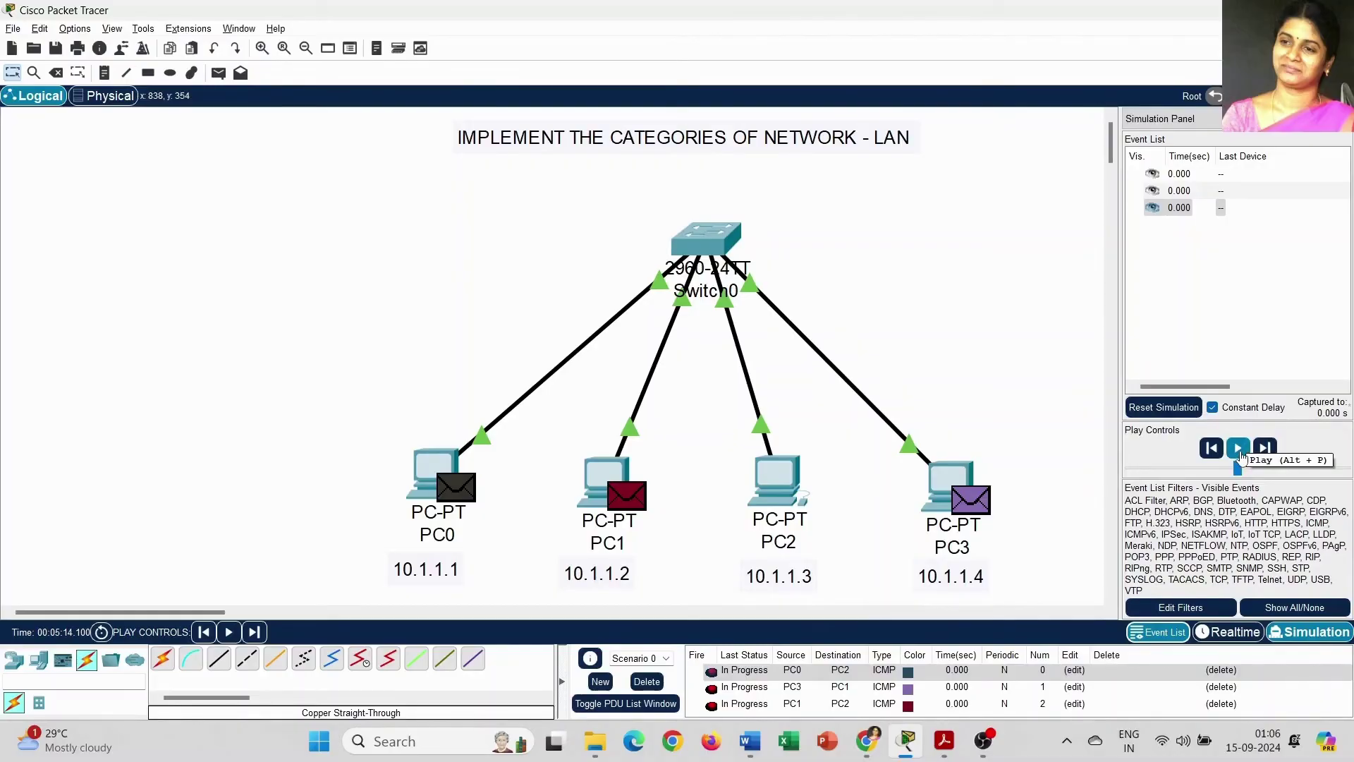
pyautogui.click(1238, 450)
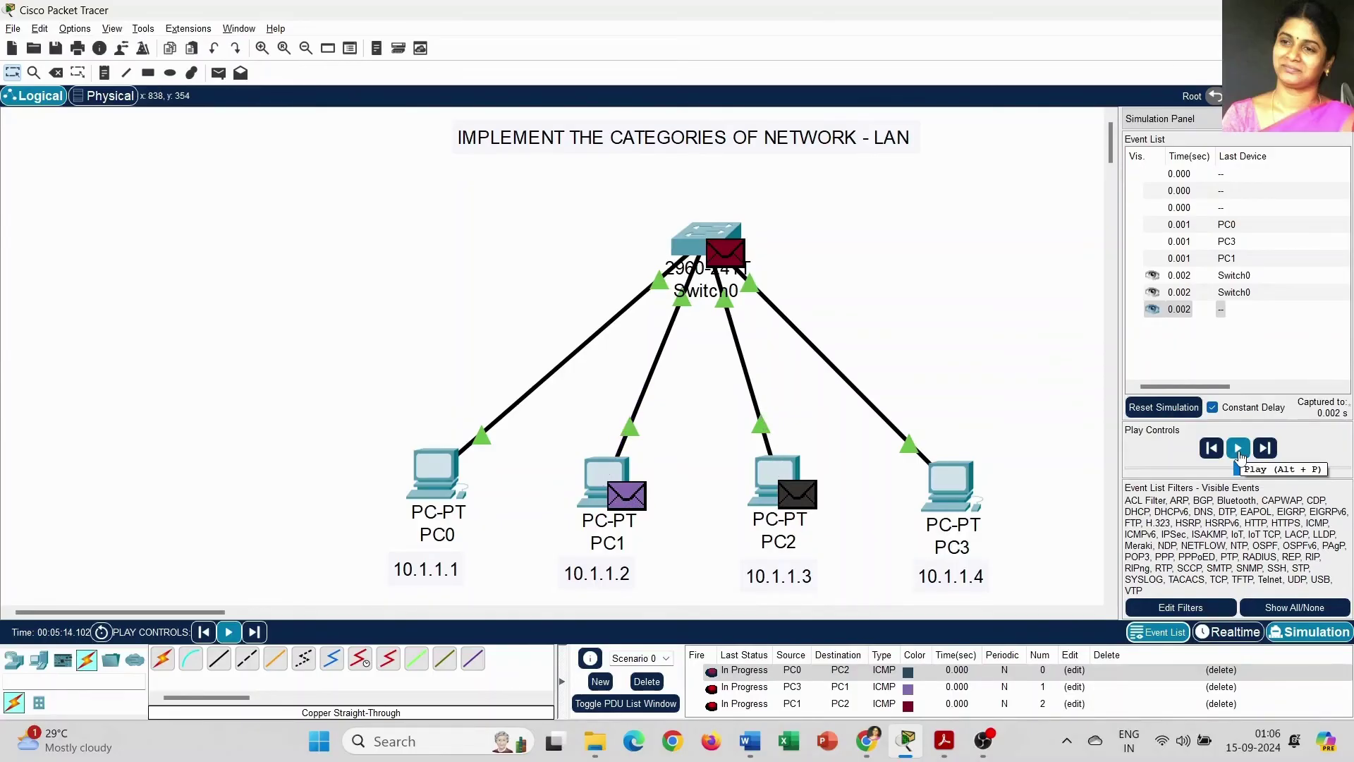
pyautogui.click(1239, 457)
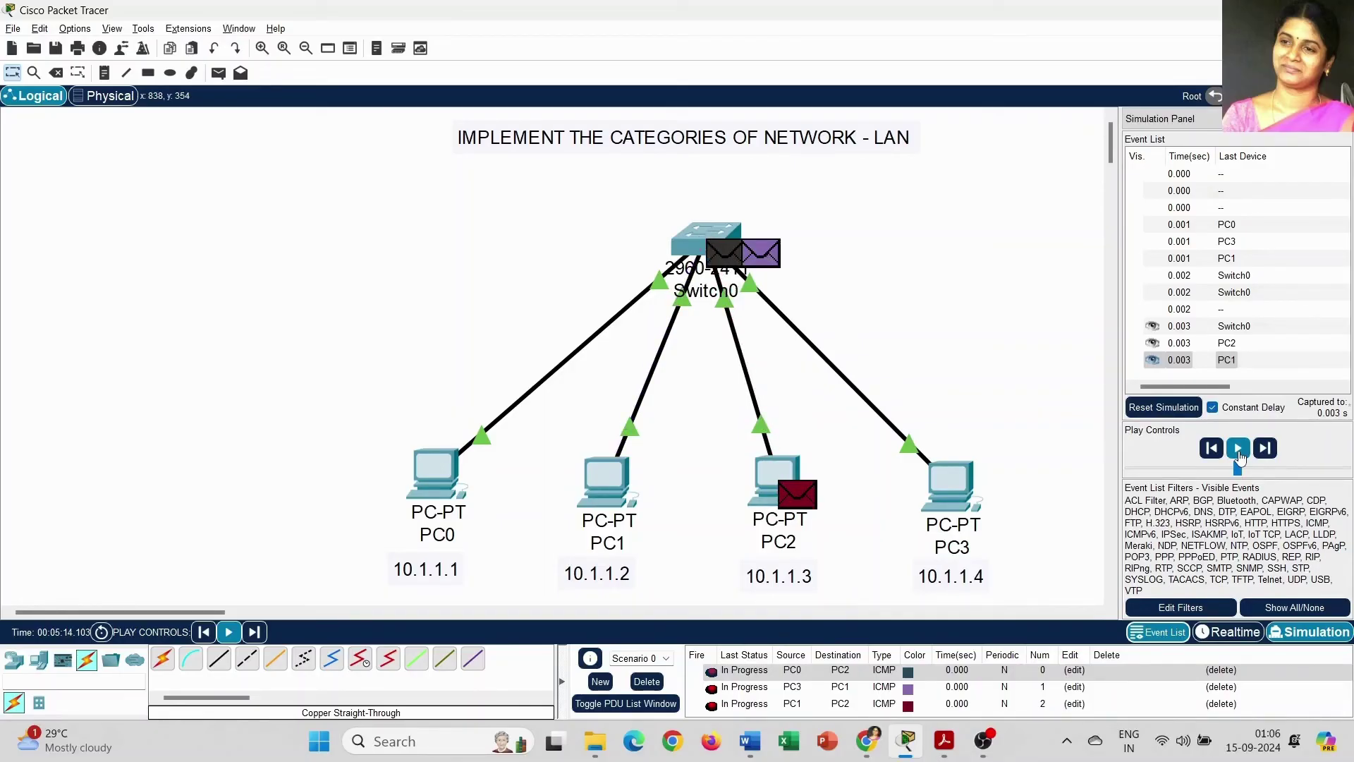
pyautogui.click(1239, 457)
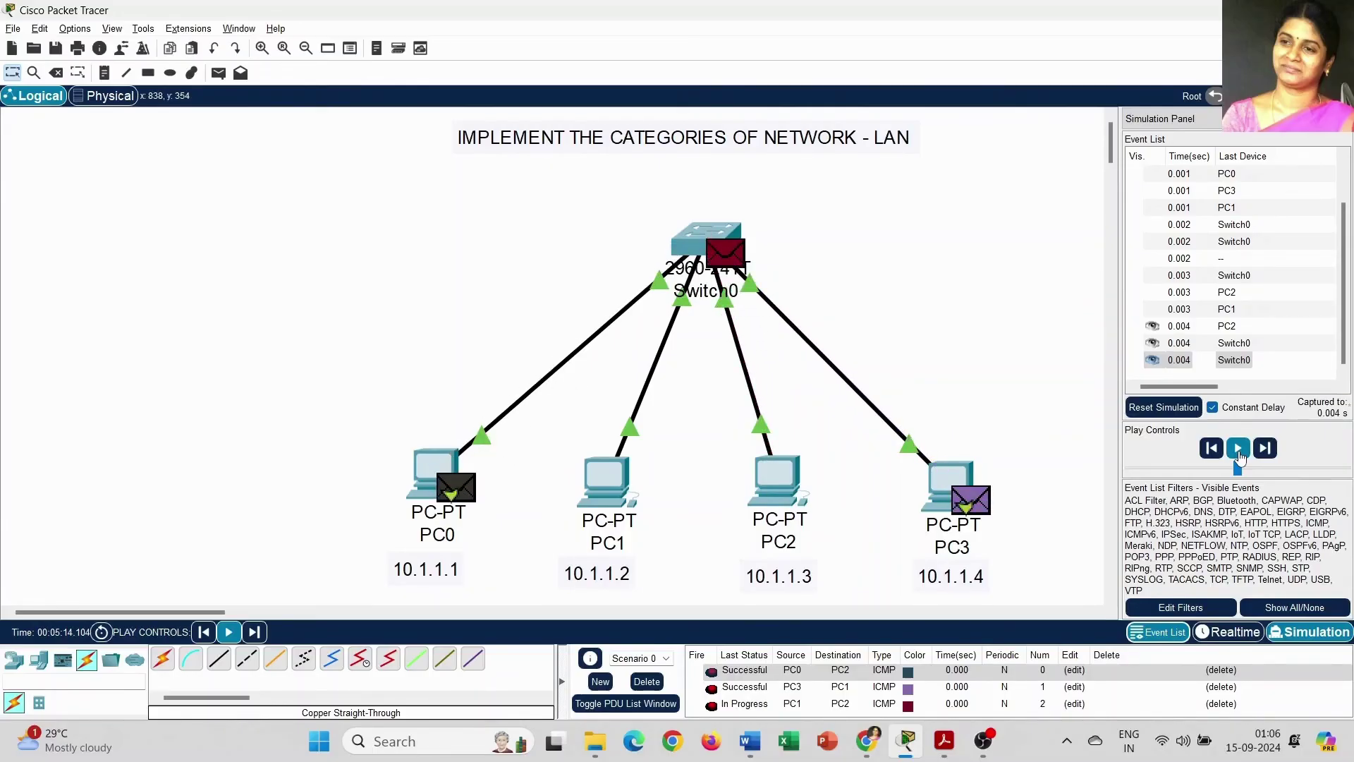
pyautogui.click(1239, 457)
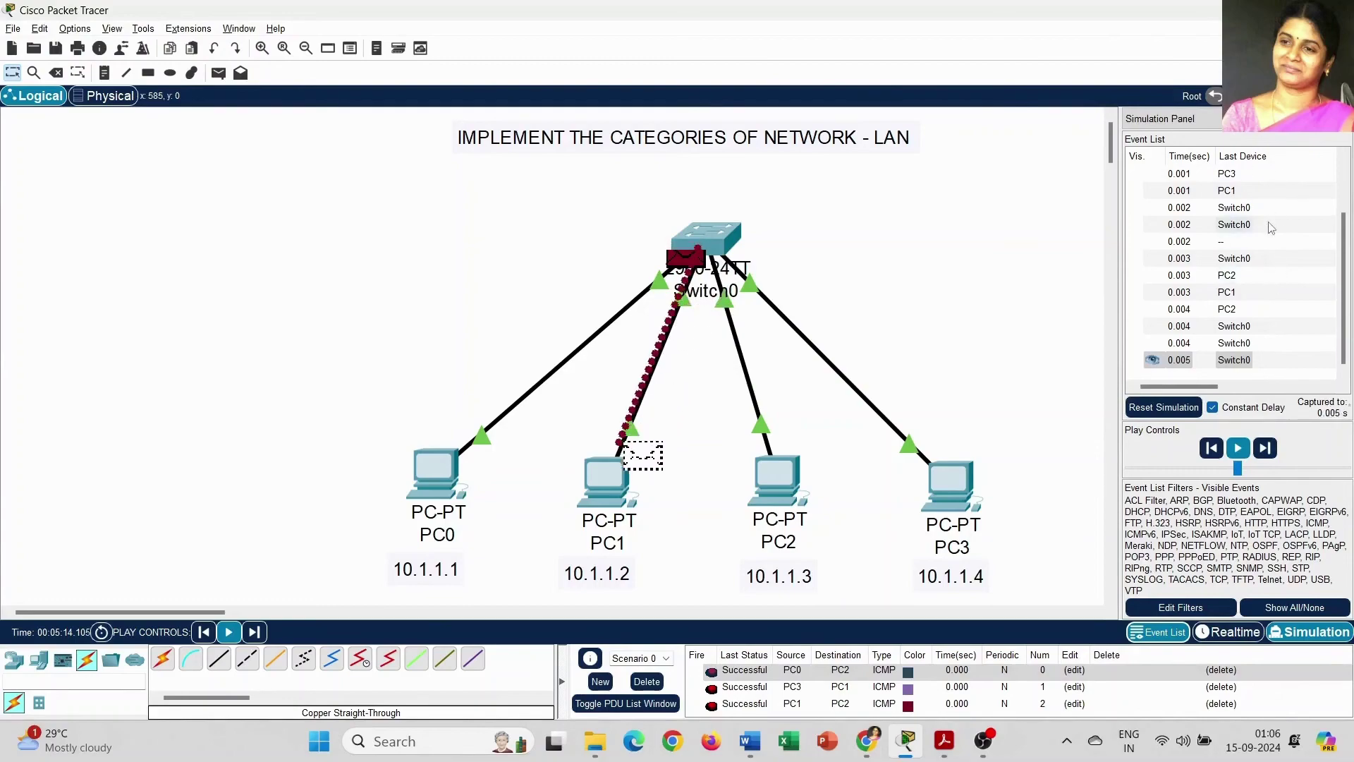
pyautogui.scroll(2, 1227, 204)
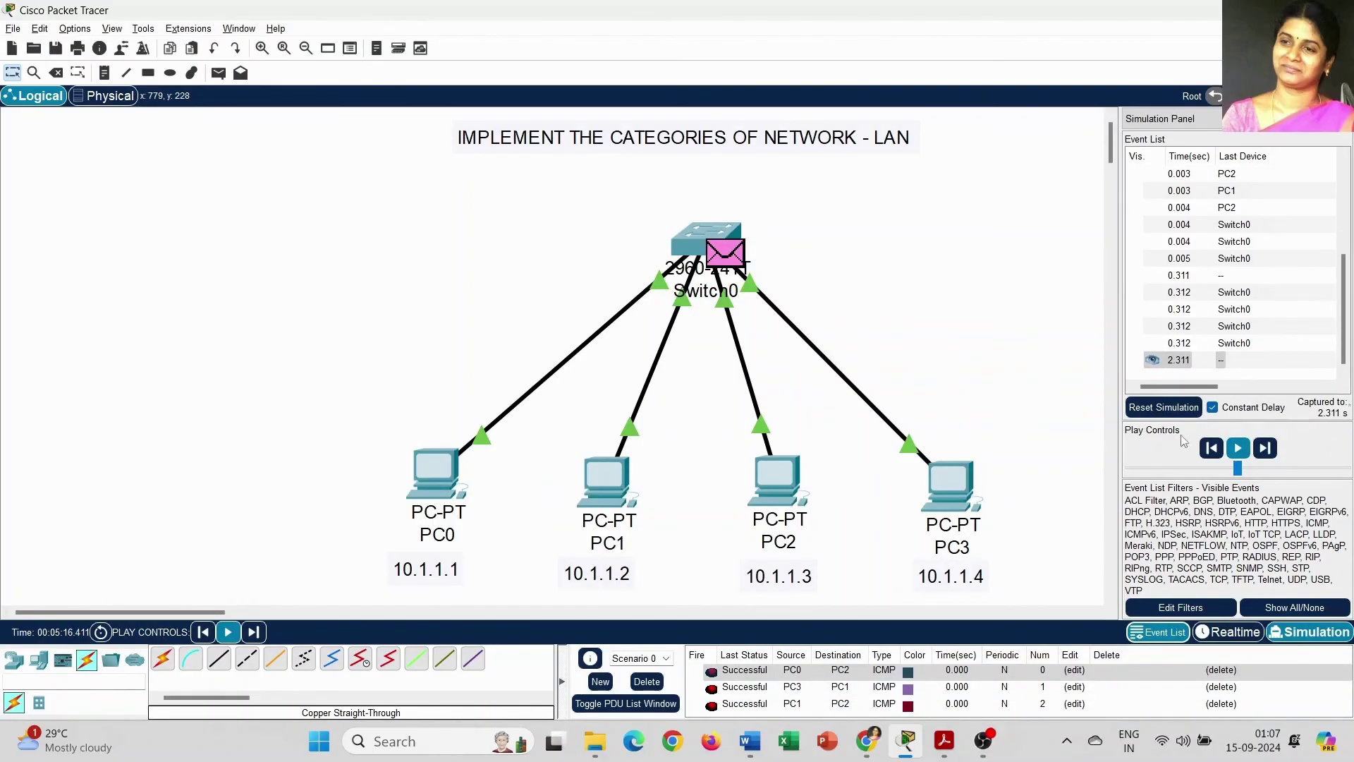
# Resume the simulation and move PC0's command prompt, pinging 10.1.1.3, aside to reveal PC2
pyautogui.click(1235, 452)
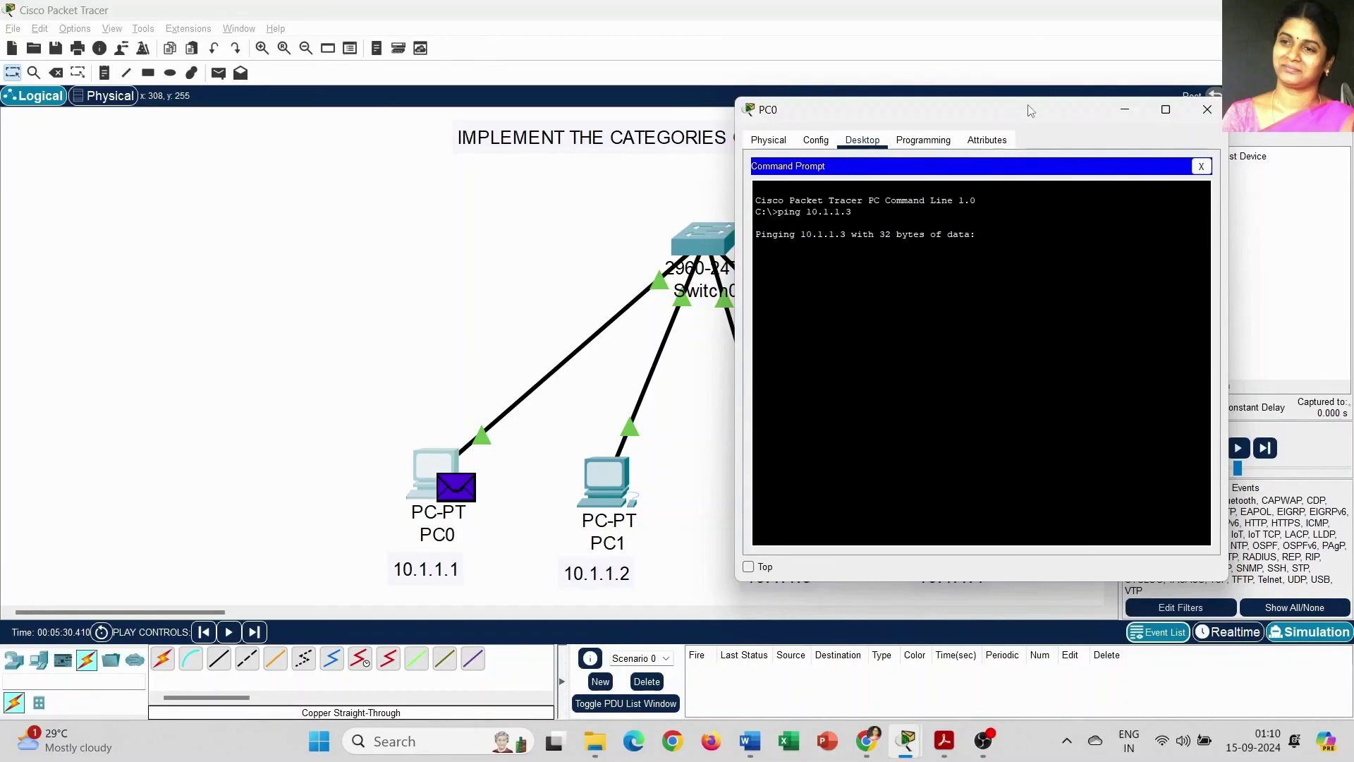
pyautogui.moveTo(1029, 109); pyautogui.dragTo(1126, 180)
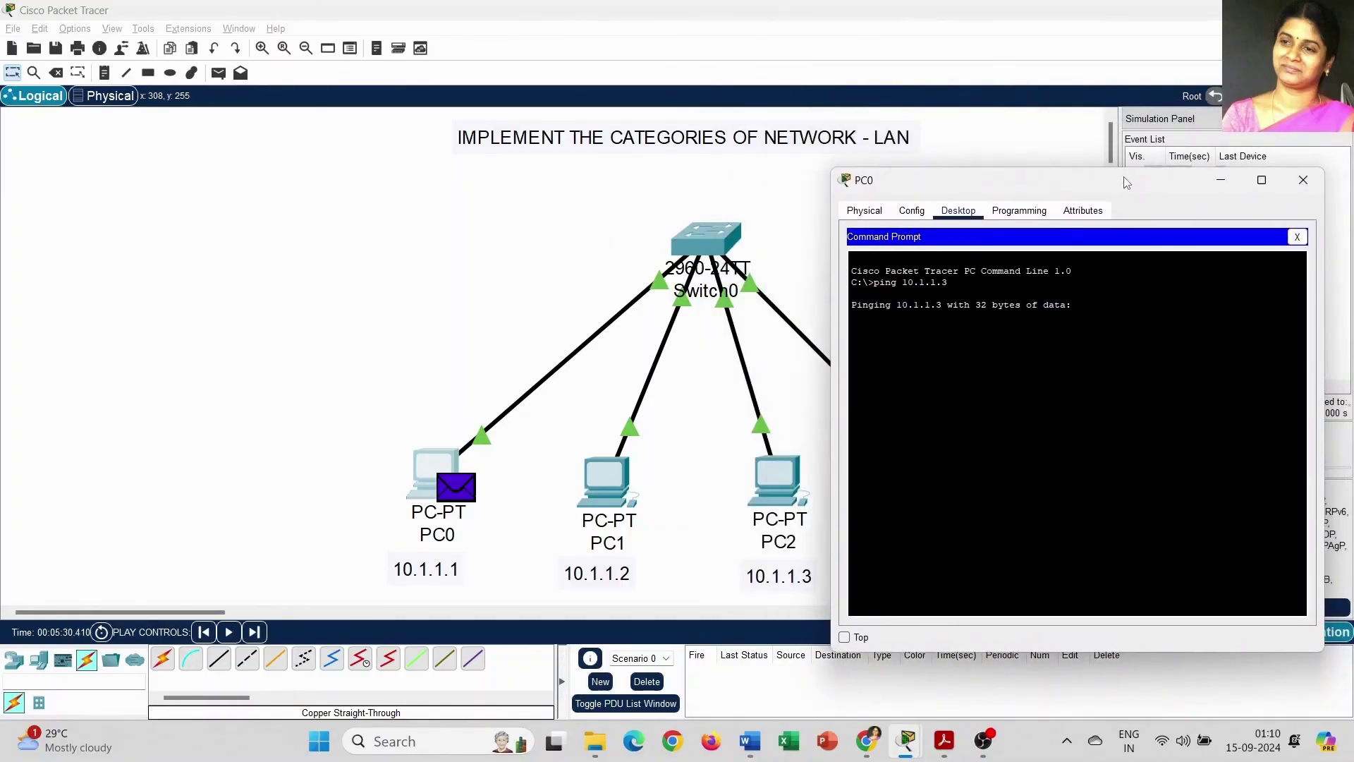